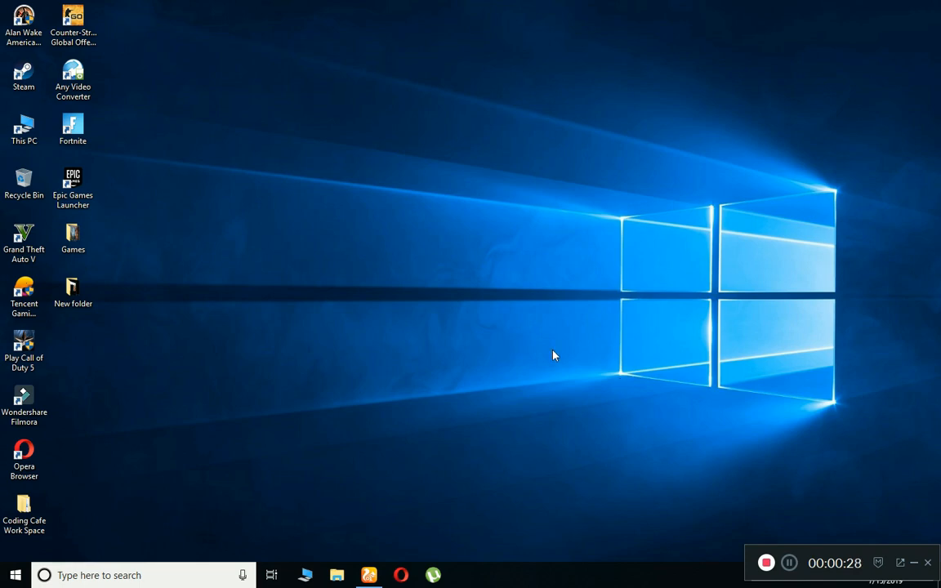
Search Google for 'node js' in UC Browser and open the Node.js Downloads page listing LTS 10.16.0.
left_click(368, 575)
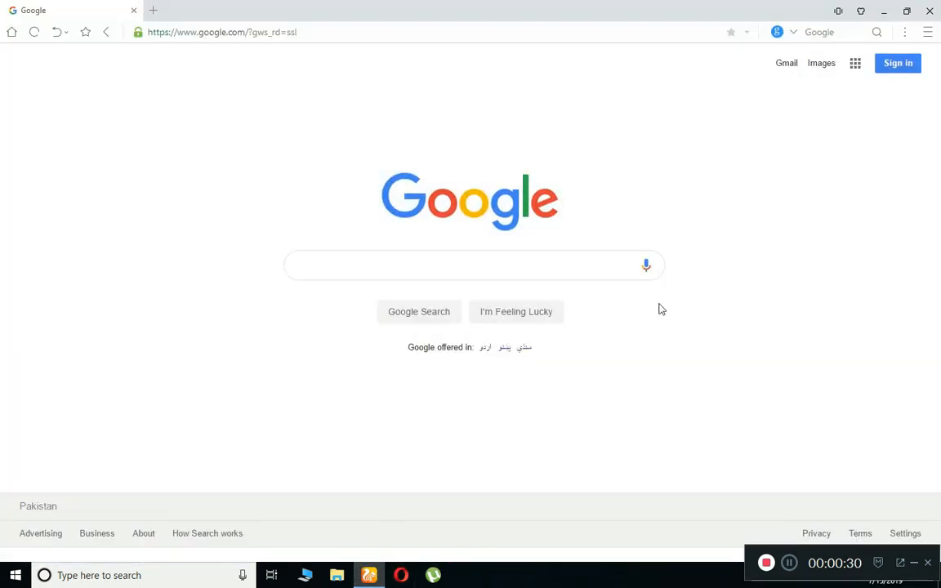
left_click(512, 252)
type("node")
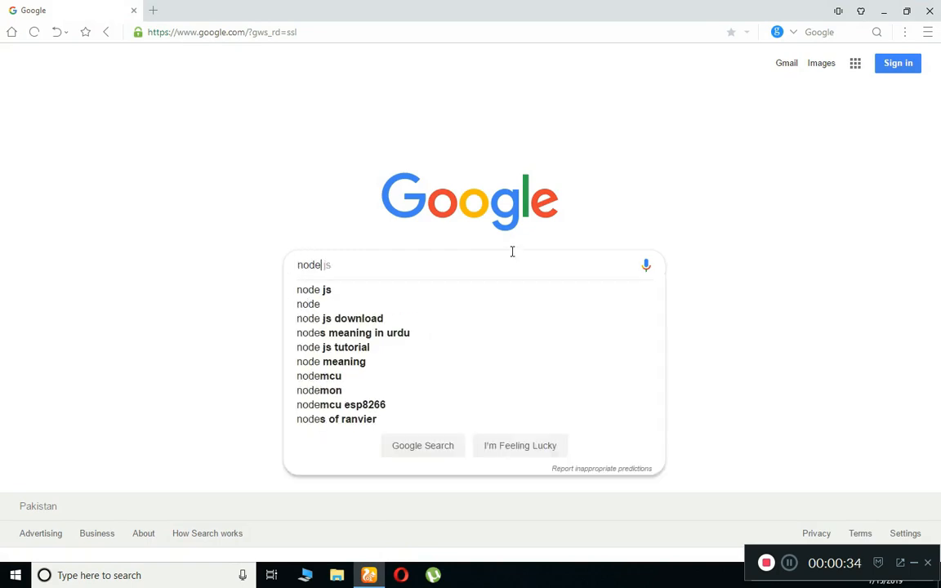
type(" js")
key("Return")
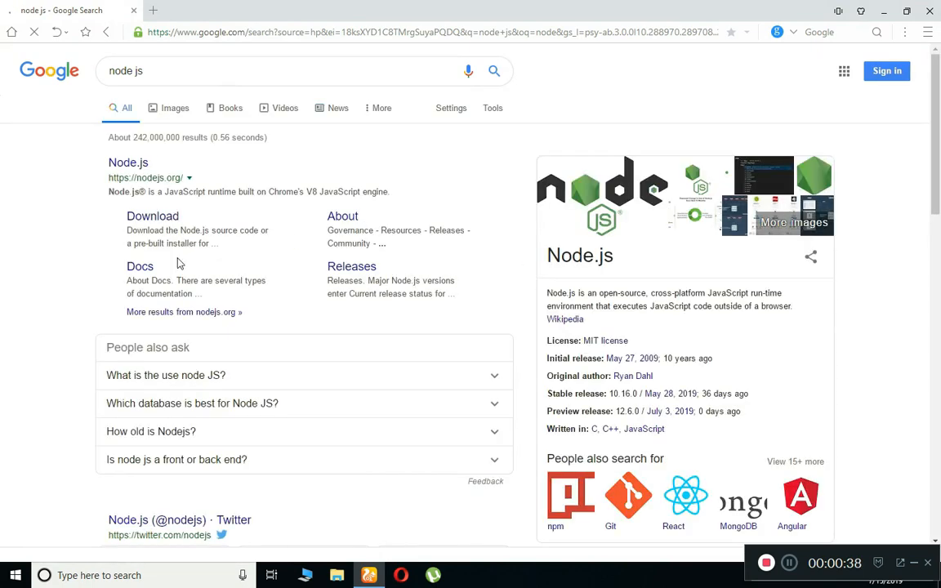
left_click(144, 219)
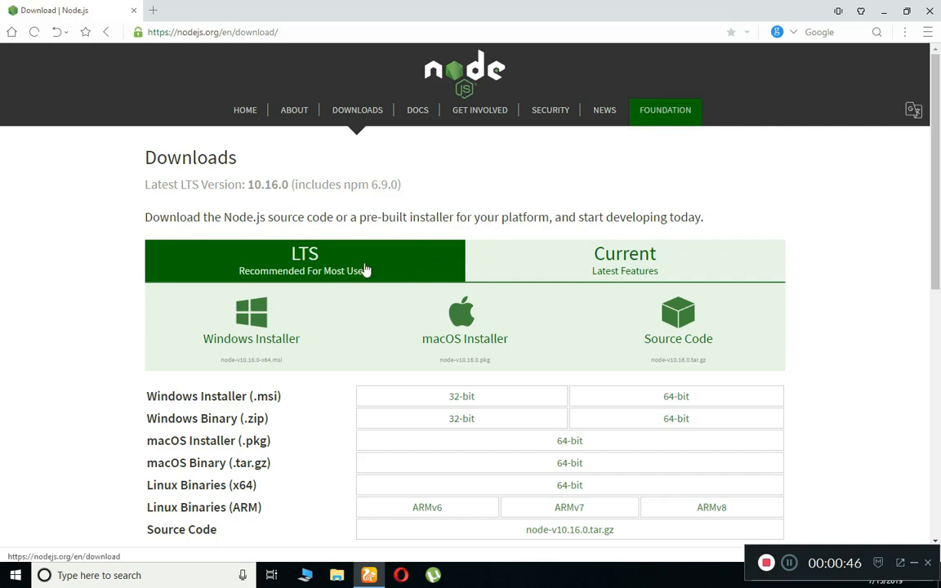
Request the Windows installer for the LTS release on the Node.js downloads page.
left_click(290, 268)
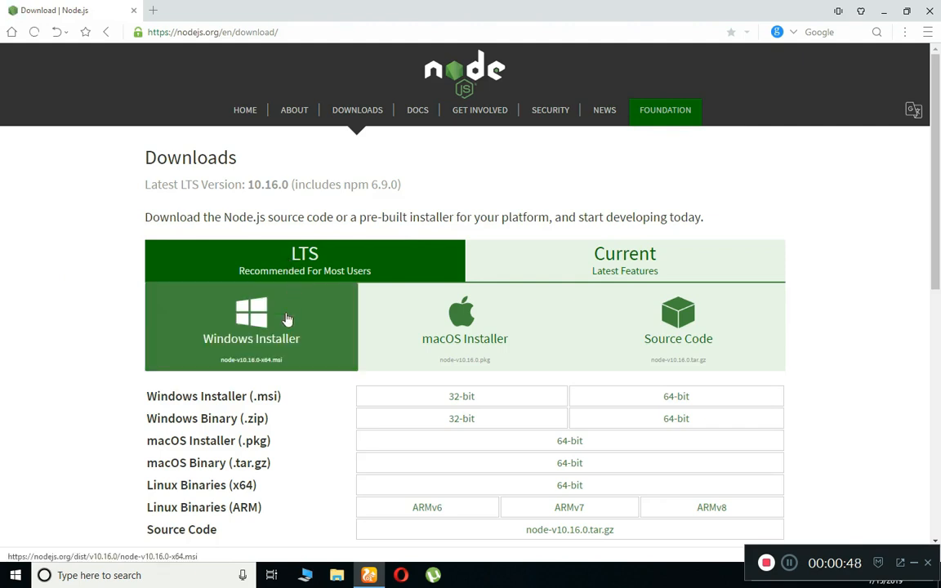
left_click(248, 347)
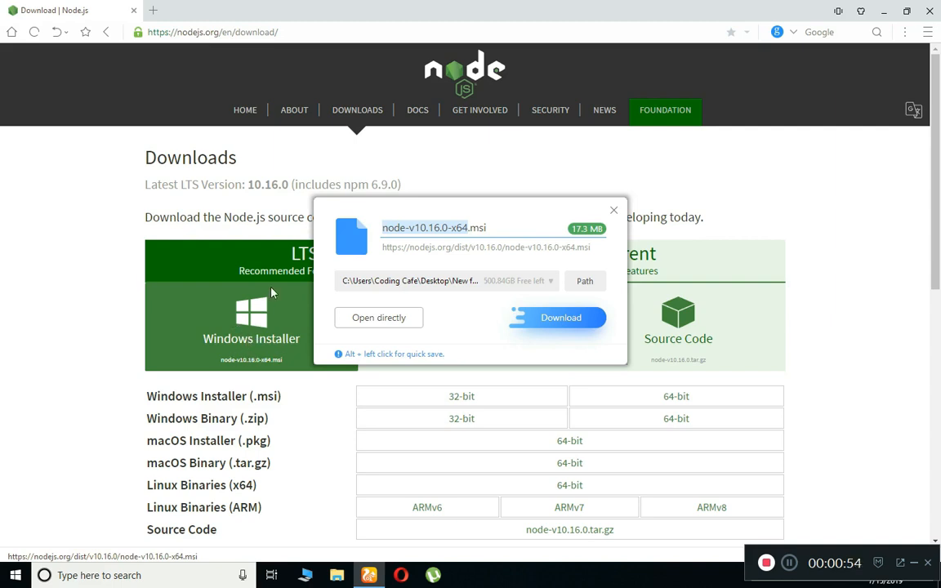
left_click(615, 212)
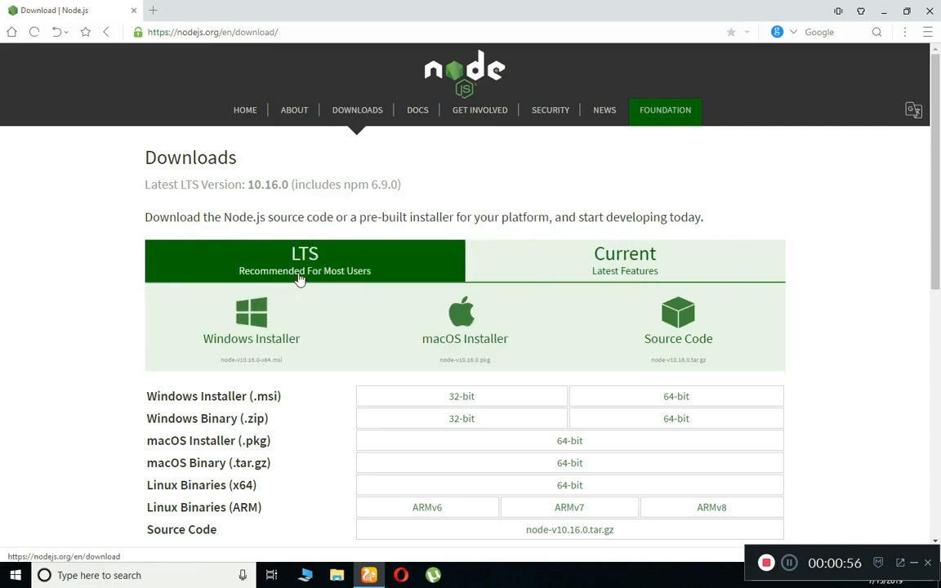
left_click(245, 327)
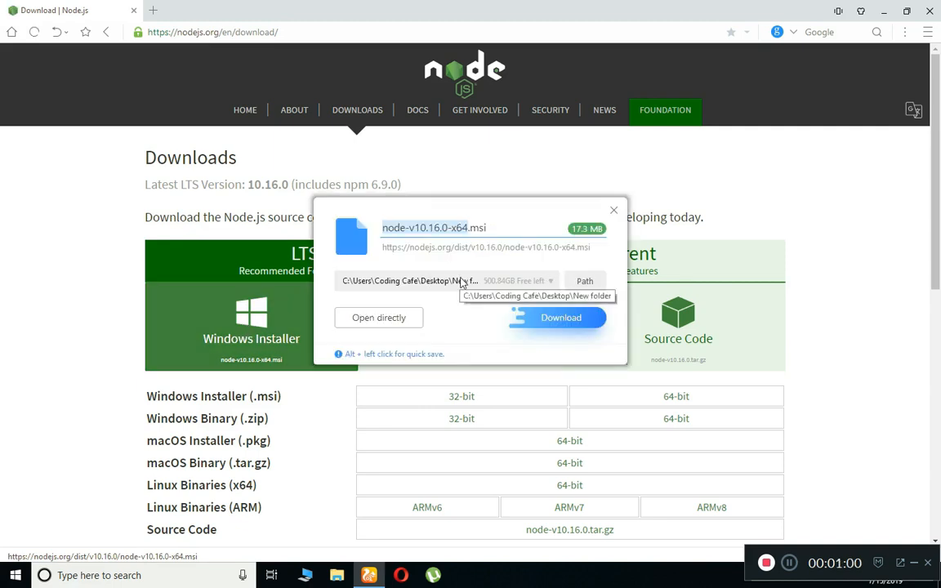
Save node-v10.16.0-x64.msi into the Downloads folder.
left_click(590, 286)
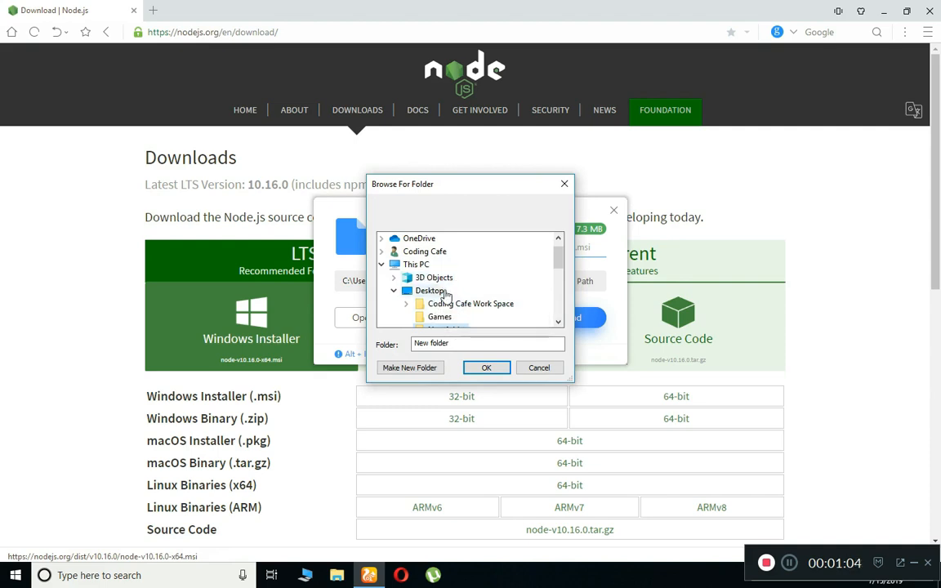
left_click(417, 265)
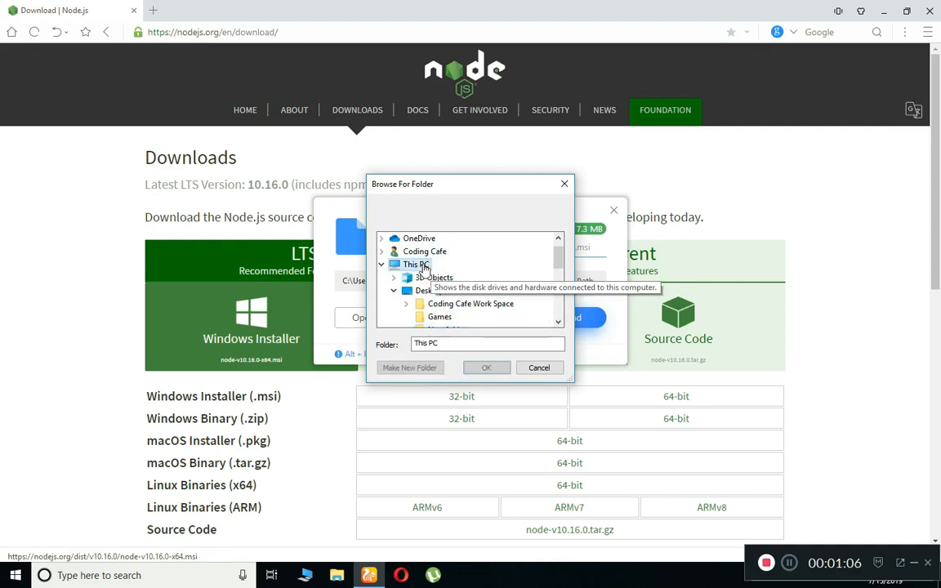
scroll(439, 294, "down", 3)
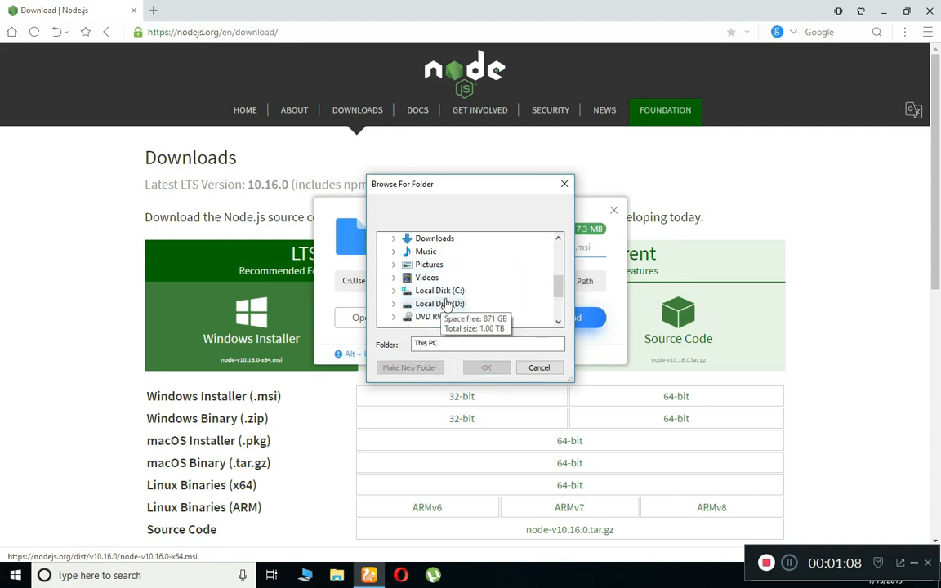
scroll(446, 304, "up", 1)
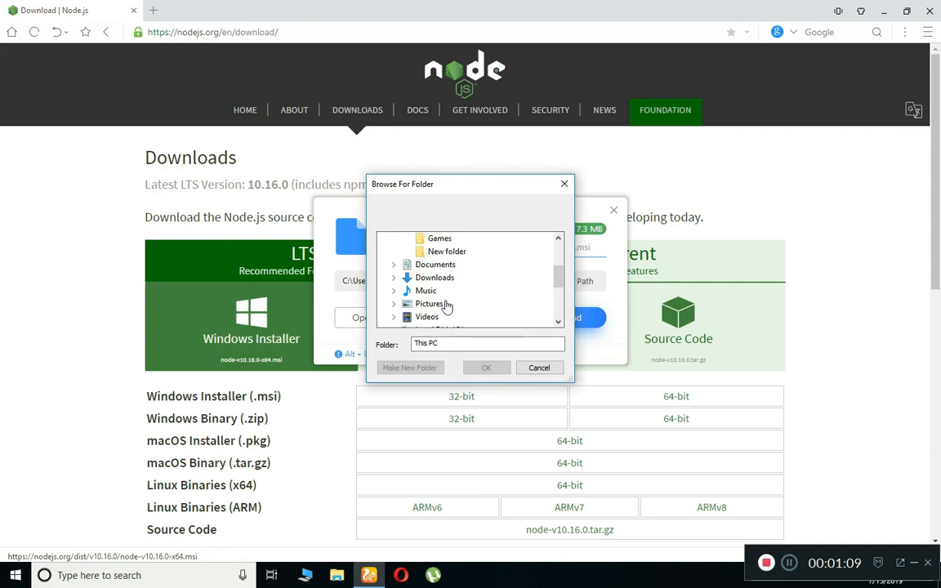
double_click(434, 278)
left_click(498, 369)
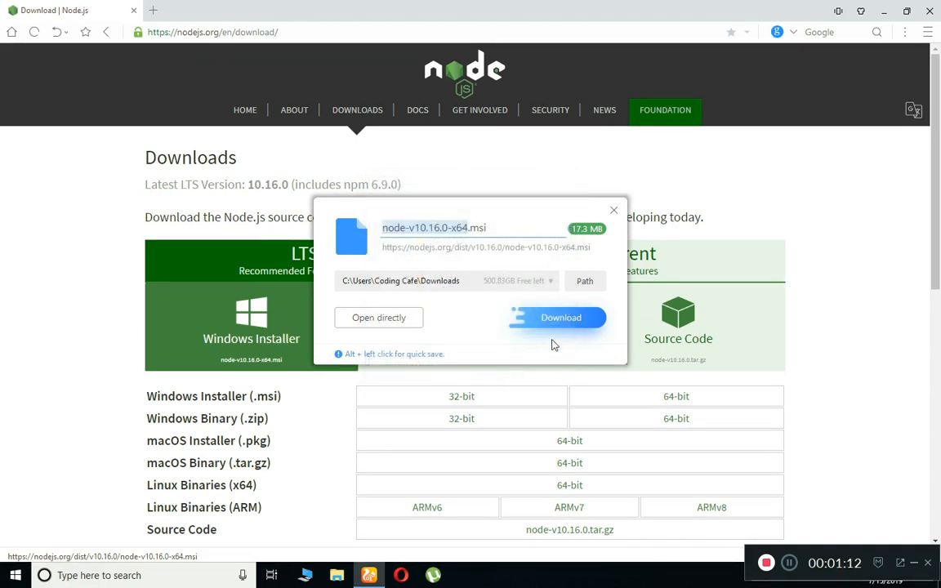
left_click(557, 327)
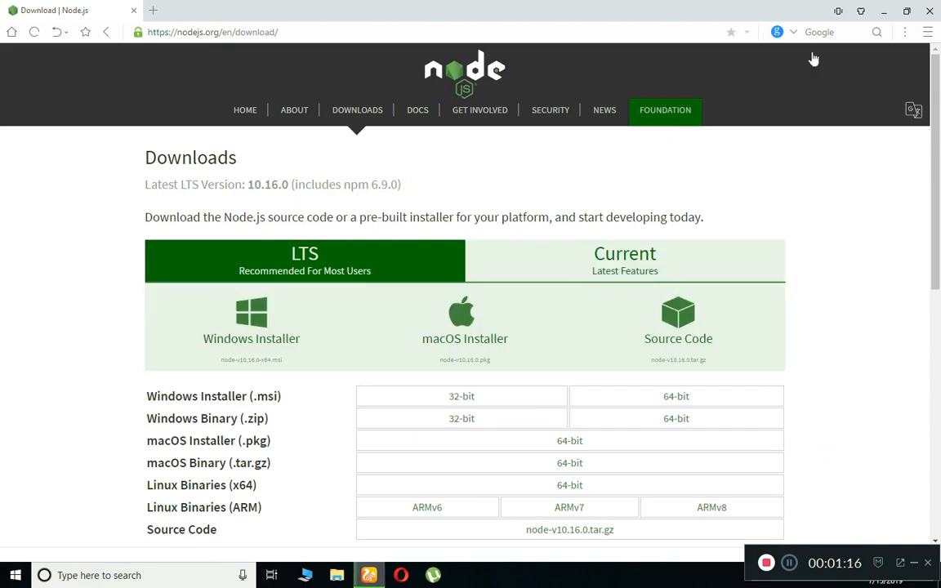
Confirm the 17.3 MB installer finished downloading, minimize the browser, and open This PC.
left_click(907, 11)
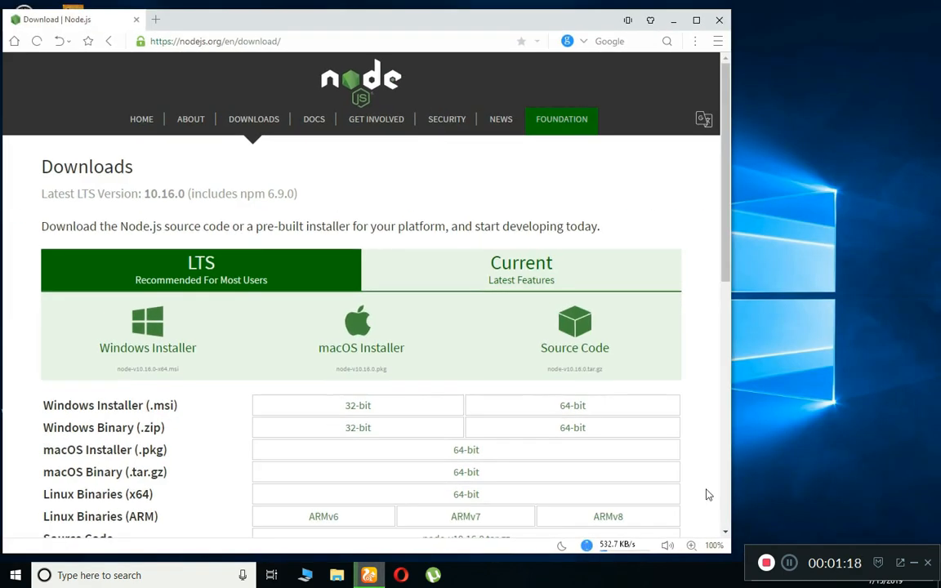
left_click(607, 543)
left_click(619, 512)
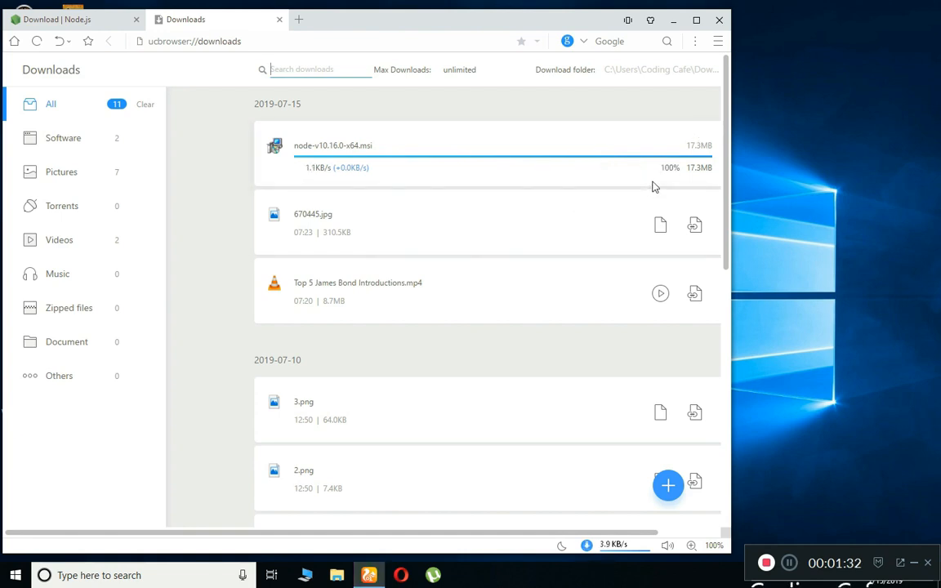
left_click(674, 20)
left_click(15, 575)
left_click(264, 326)
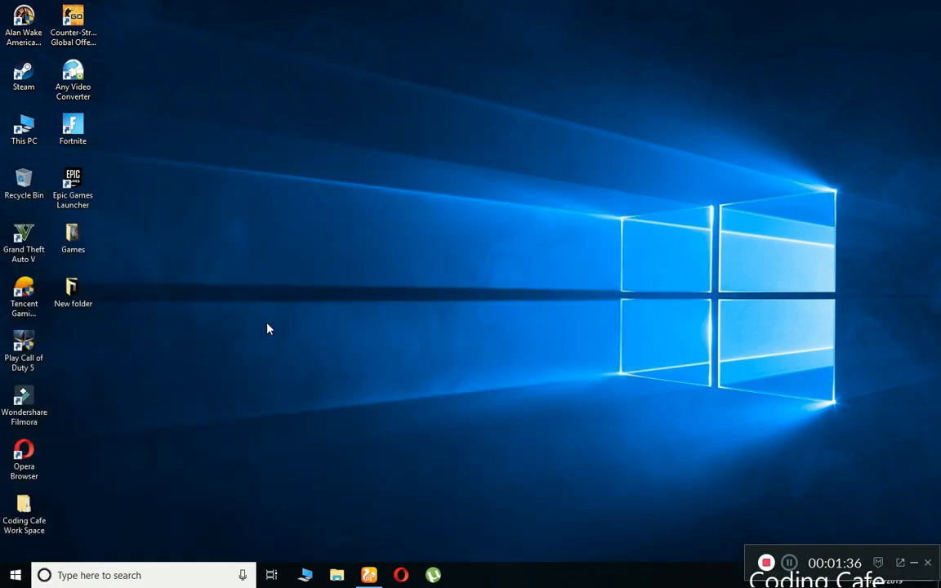
Launch the node-v10.16.0-x64 installer from the Downloads folder.
left_click(148, 251)
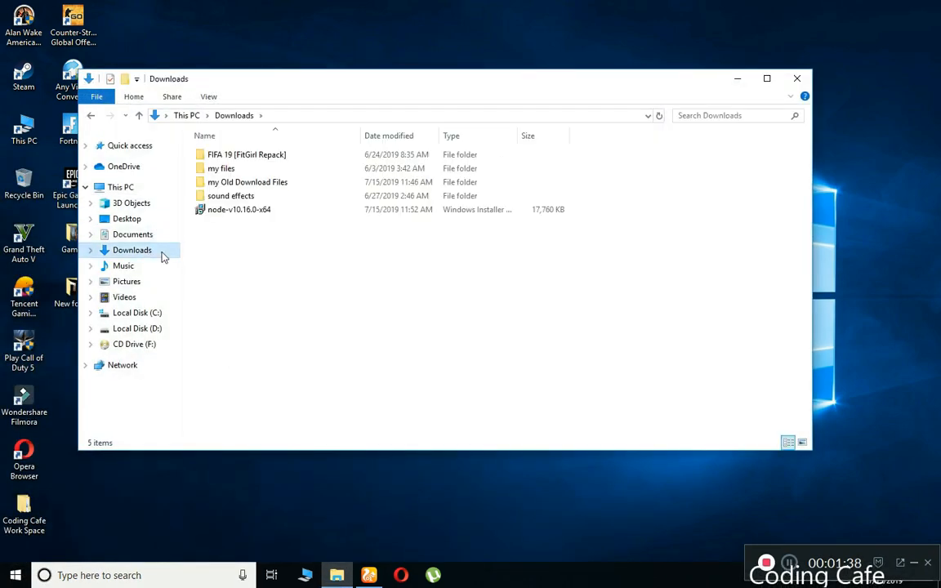
left_click(215, 218)
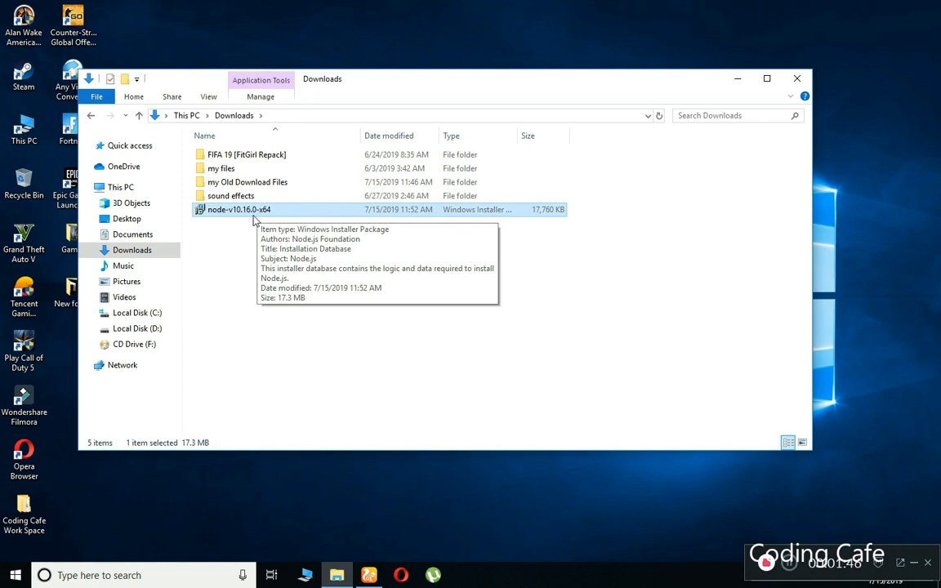
double_click(245, 214)
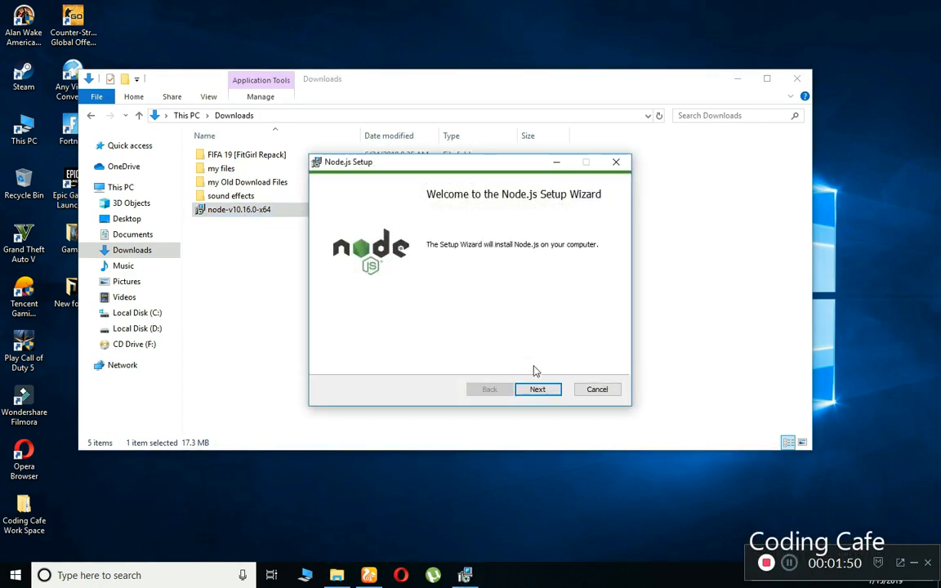
Accept the license and install Node.js with the default folder and features, then finish setup.
left_click(549, 391)
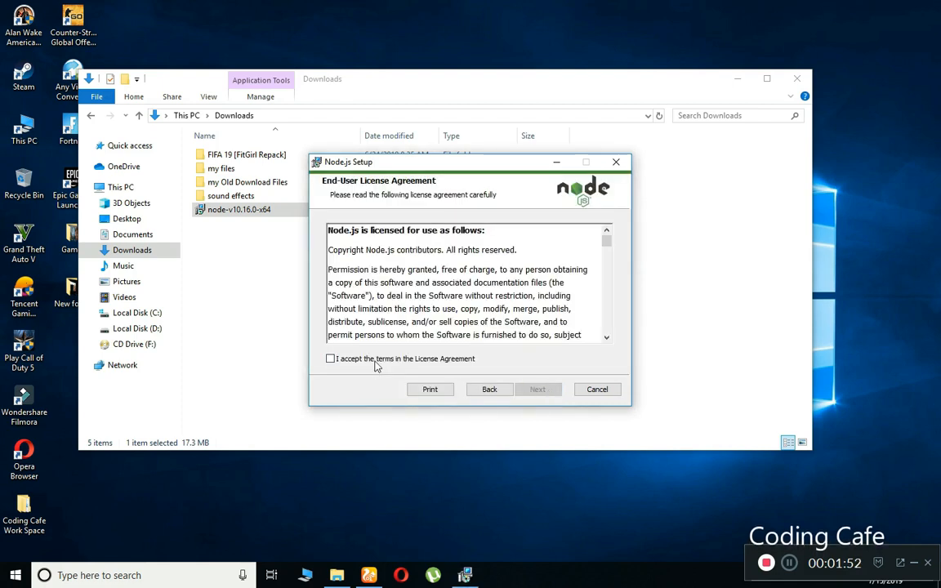
left_click(415, 360)
left_click(530, 391)
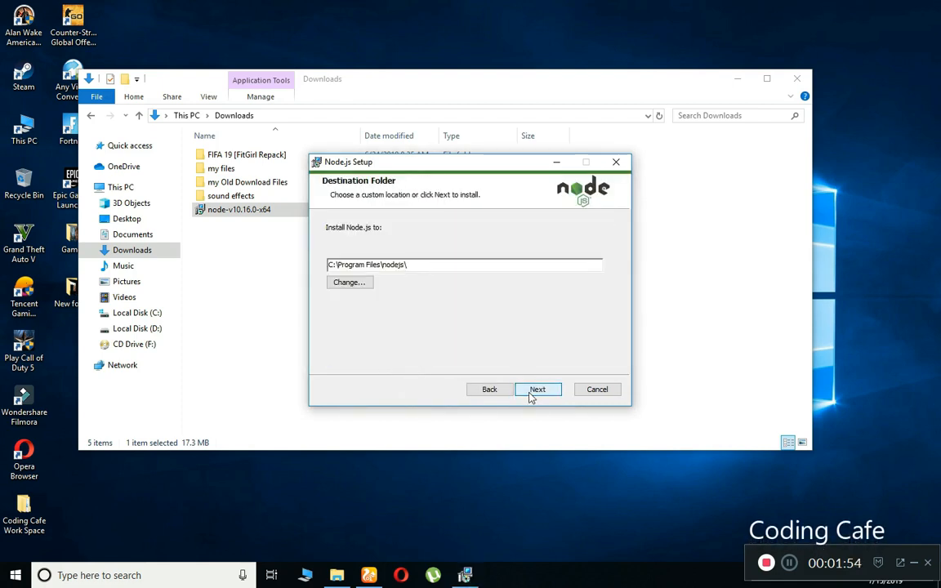
left_click(530, 392)
left_click(531, 396)
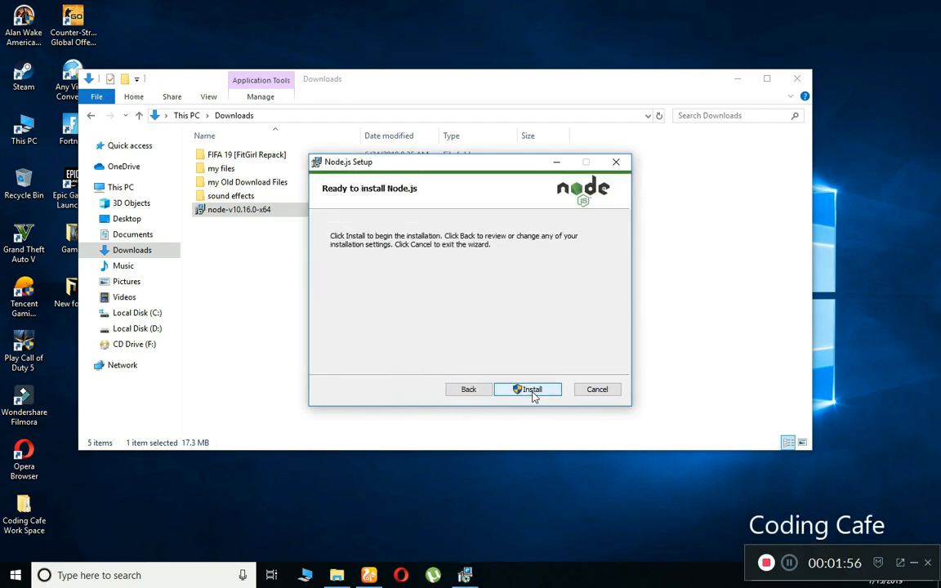
left_click(533, 393)
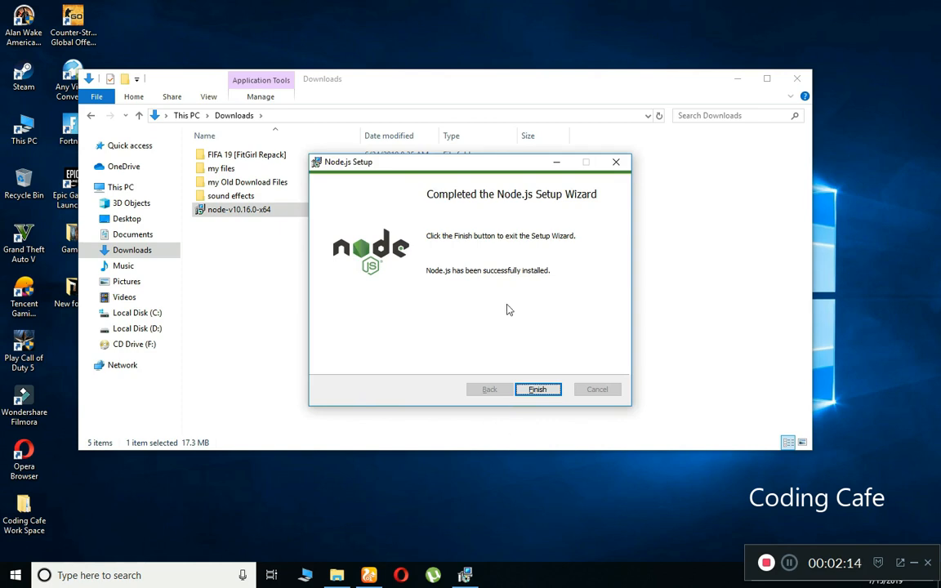
left_click(538, 389)
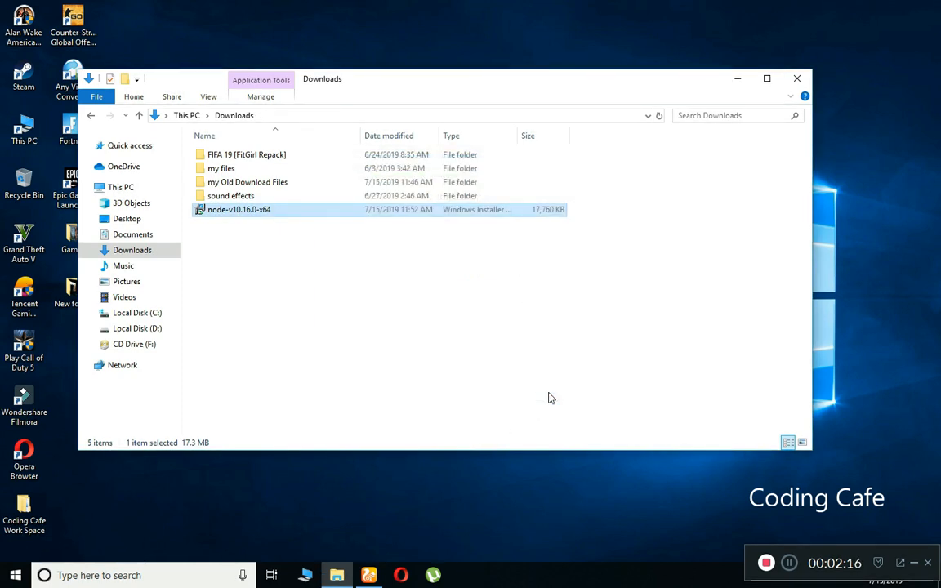
Close the Downloads window and open Command Prompt from the Start search.
left_click(797, 78)
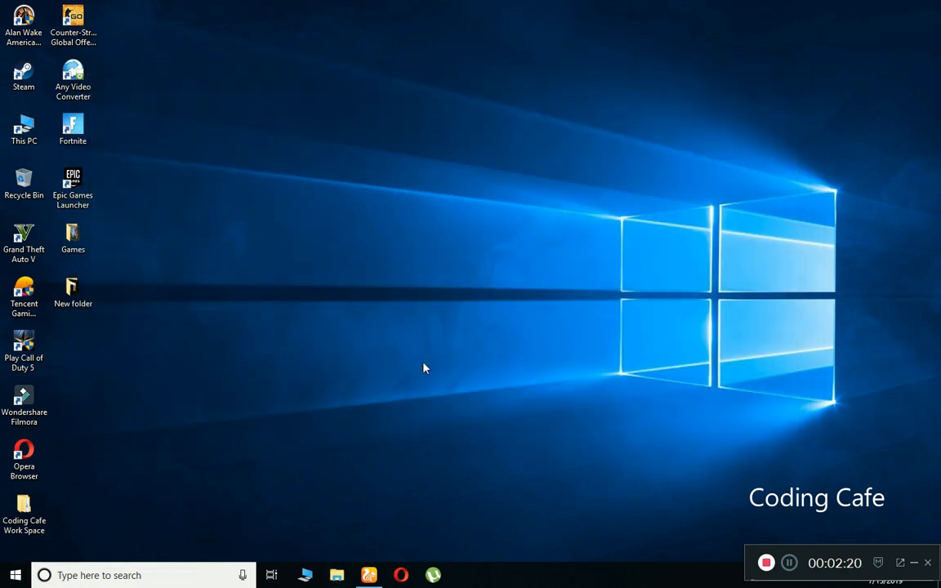
left_click(169, 573)
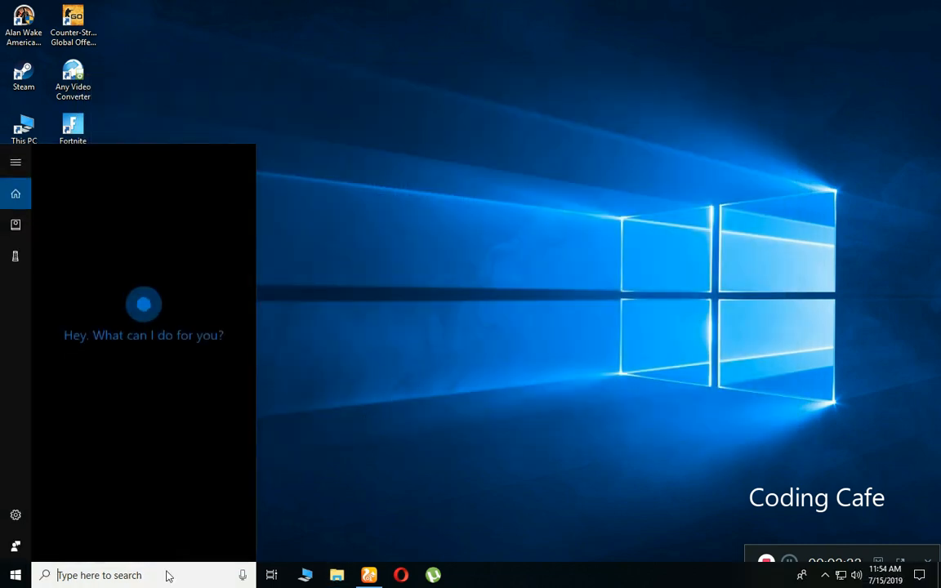
type("command")
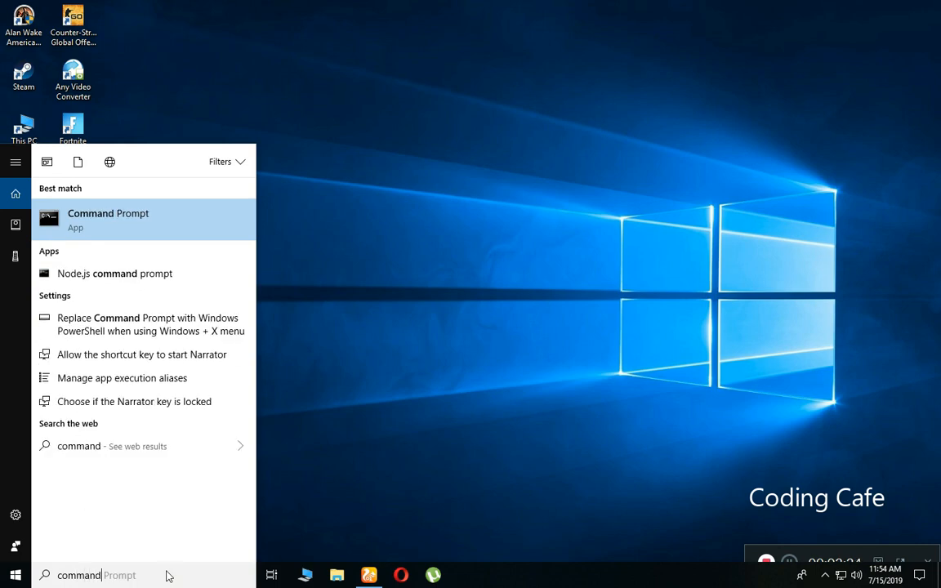
left_click(179, 216)
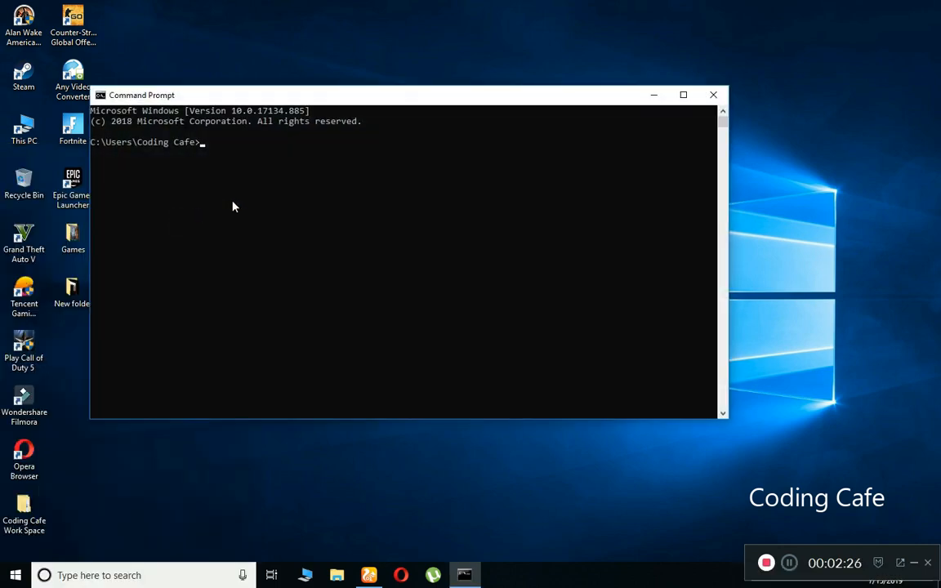
left_click_drag(371, 103, 418, 95)
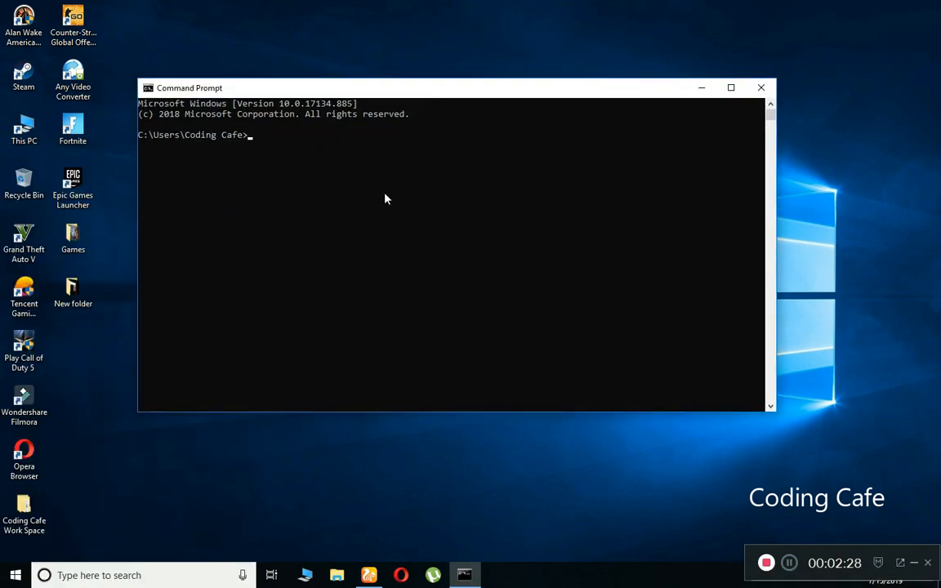
Run node -v, which reports v10.16.0.
type("node -v")
key("Left")
key("Left")
key("Left")
key("Left")
key("Left")
key("Return")
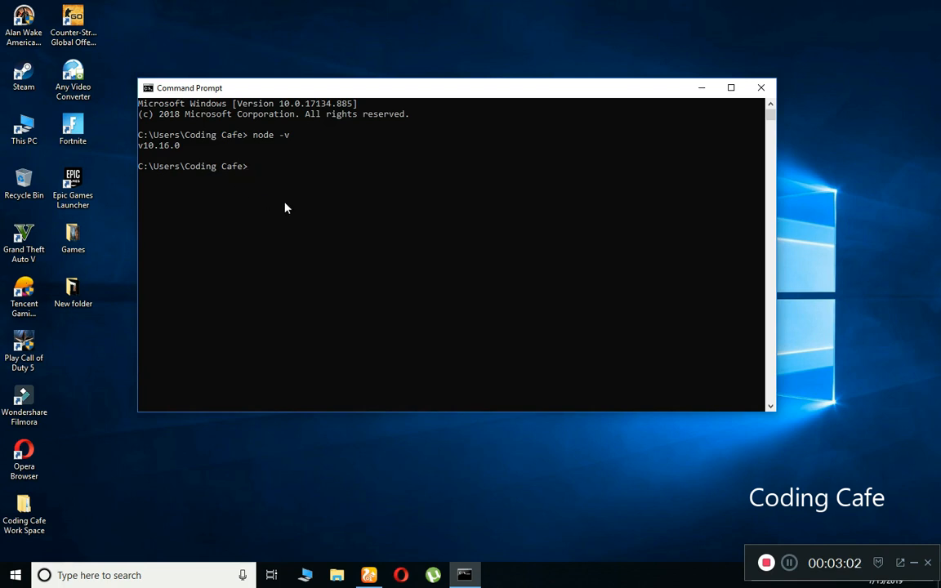
Run npm -v to confirm version 6.9.0, then close Command Prompt.
type("npm ")
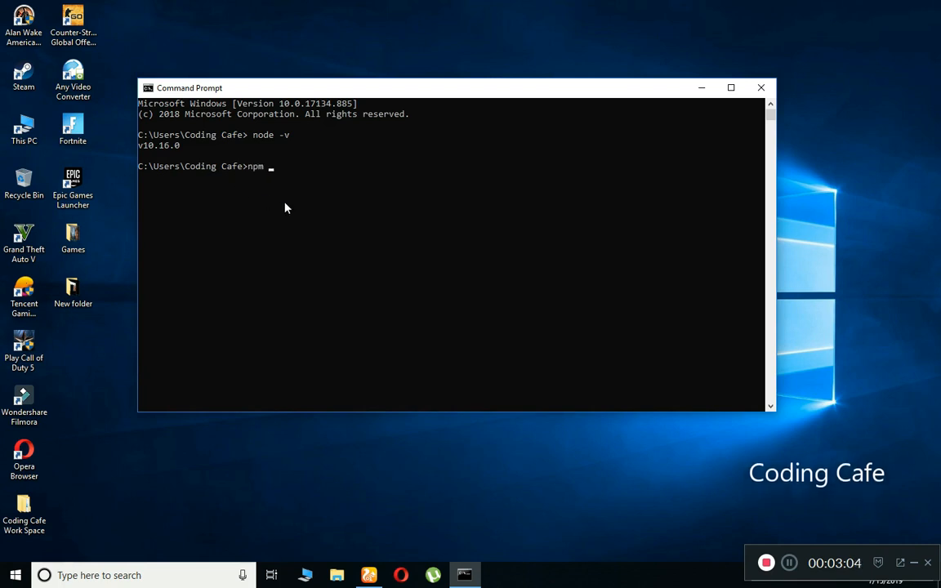
type("-v")
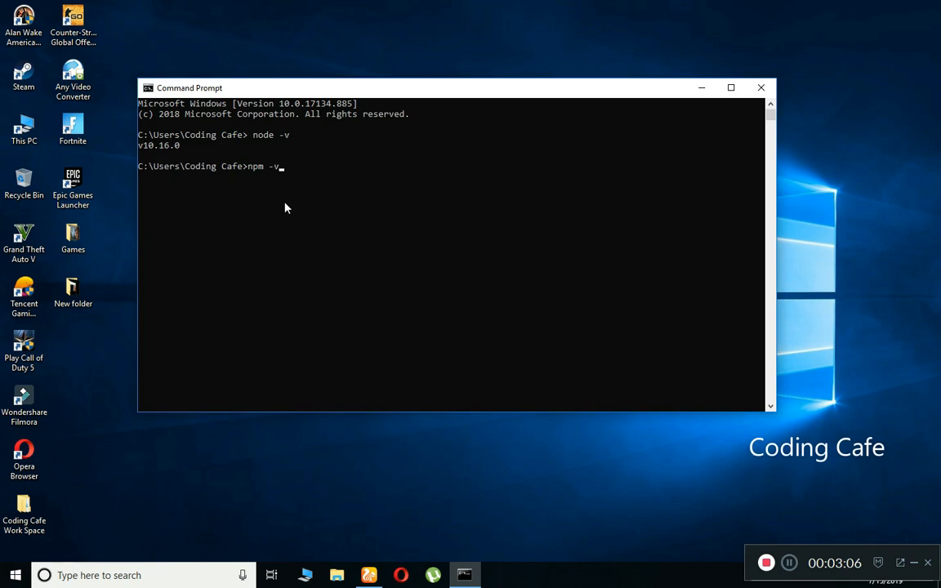
key("Left")
key("Left")
key("Left")
key("Left")
key("Left")
key("Left")
key("Right")
key("Right")
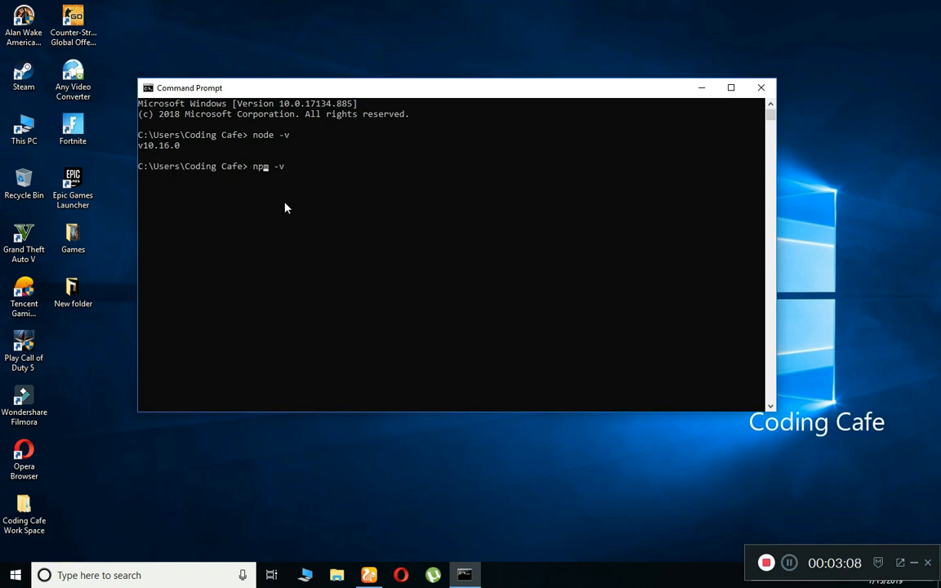
key("Right")
key("Right")
key("Right")
key("Right")
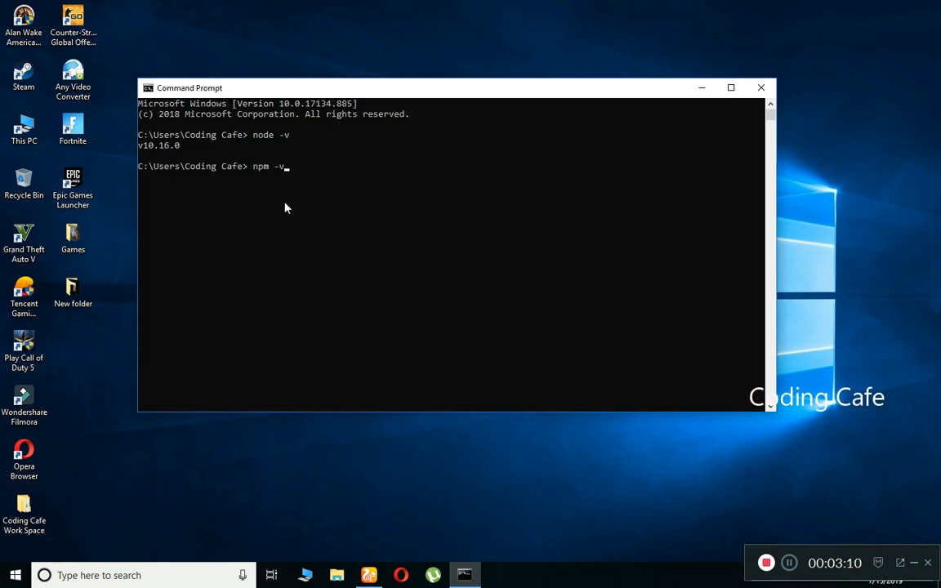
key("Return")
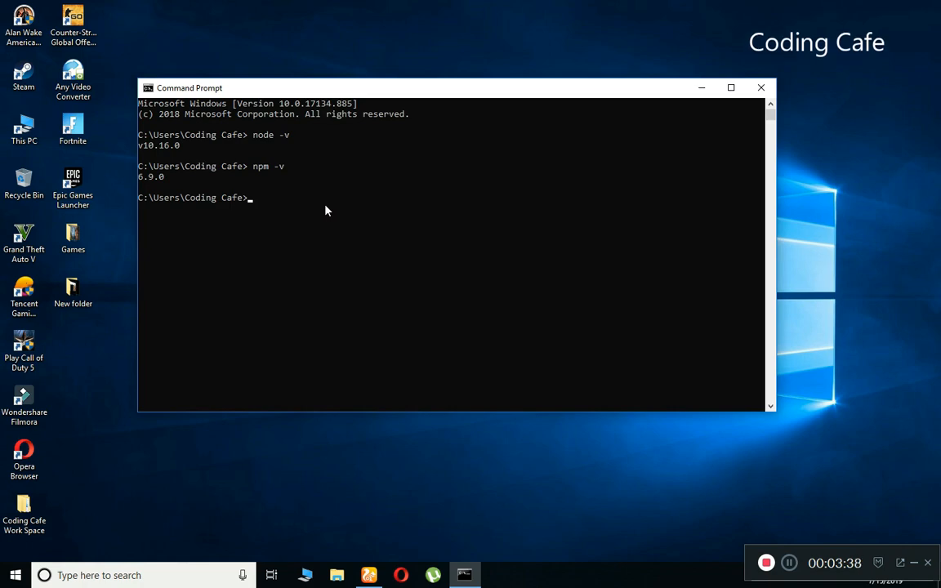
left_click(761, 87)
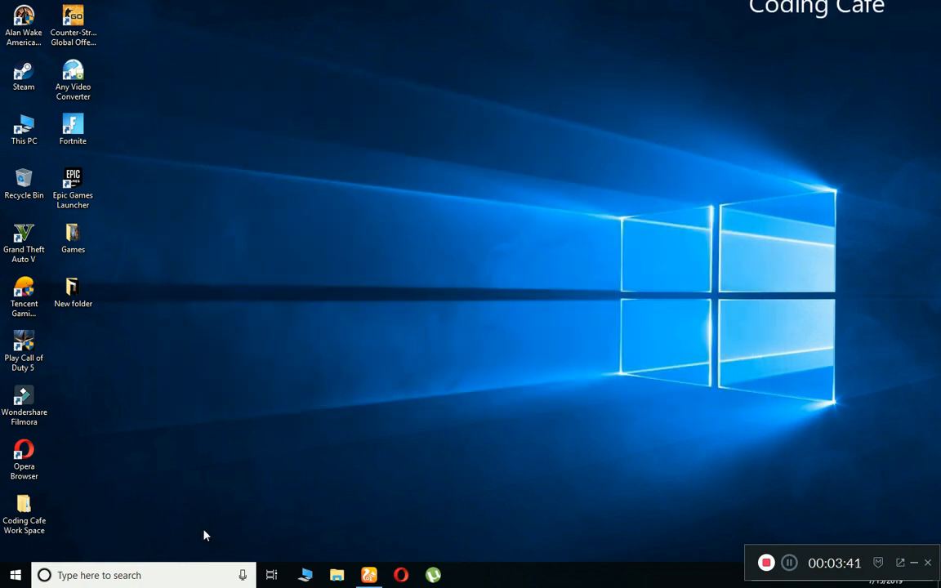
Close the Node.js tab, search Google for 'vs code' in a new tab, and open the download page.
left_click(369, 575)
left_click(93, 23)
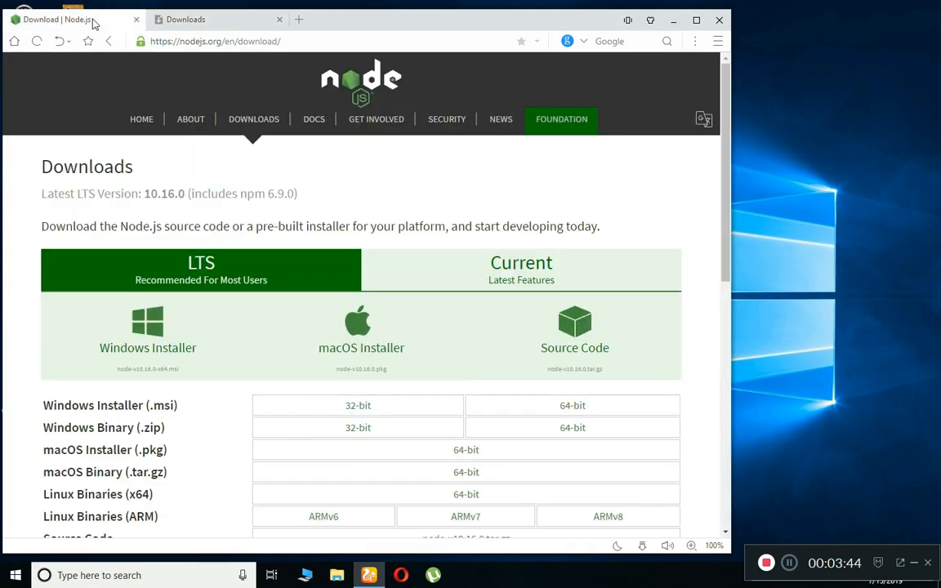
left_click(135, 19)
left_click(156, 19)
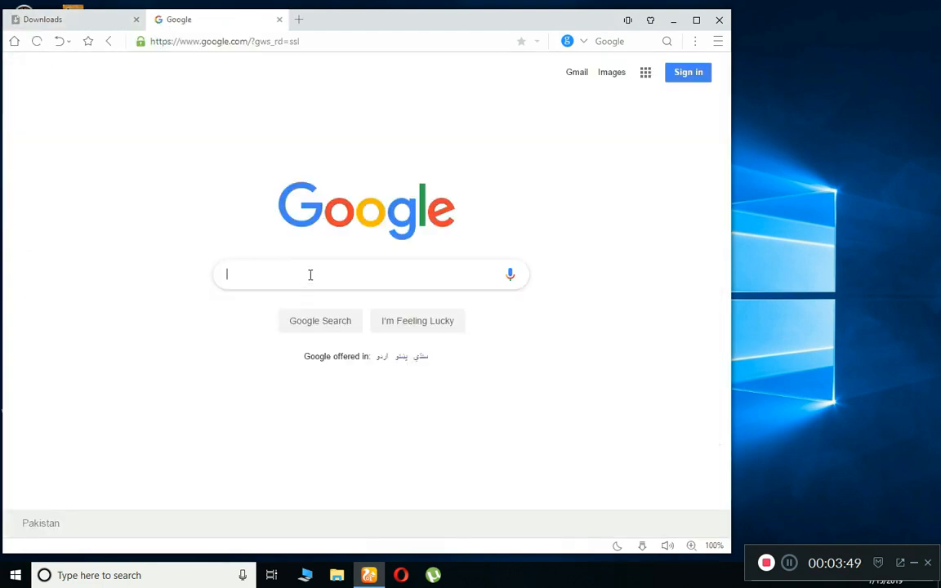
type("vs code")
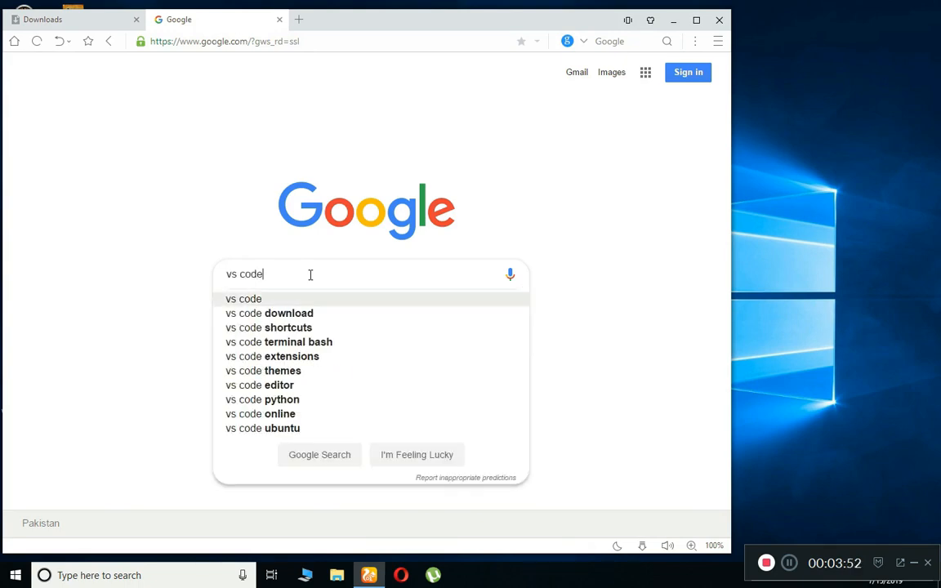
key("Return")
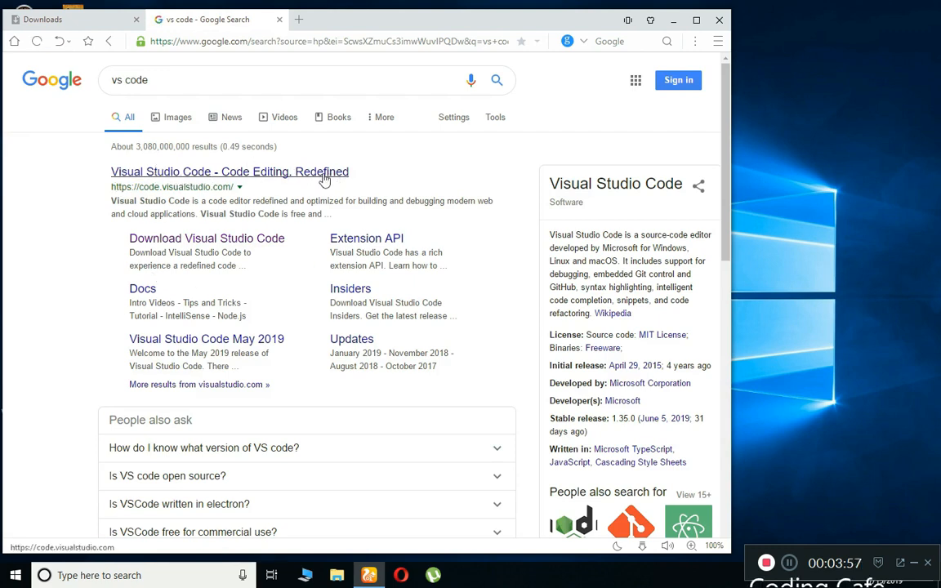
left_click(262, 243)
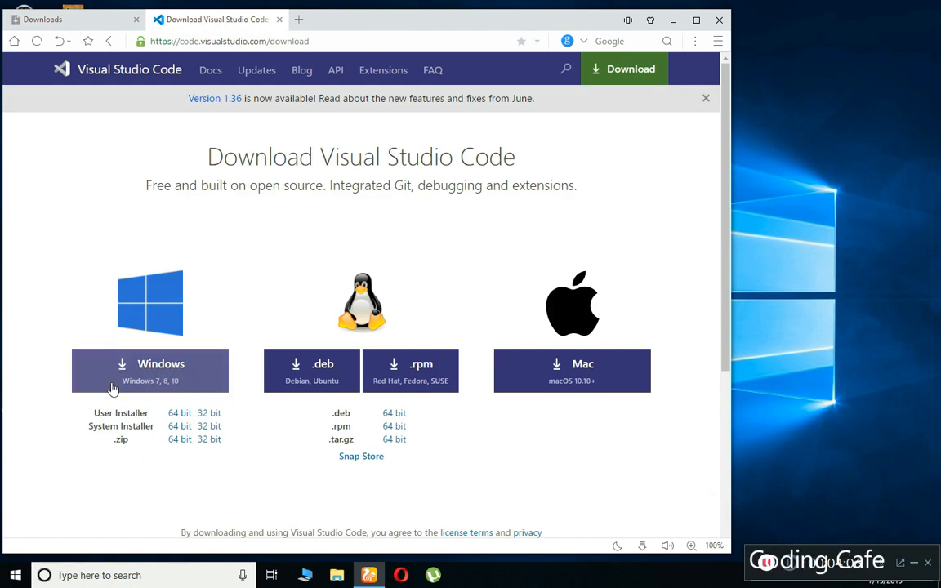
Download the Windows installer VSCodeUserSetup-x64-1.36.1.exe to Downloads, then minimize the browser.
left_click(160, 369)
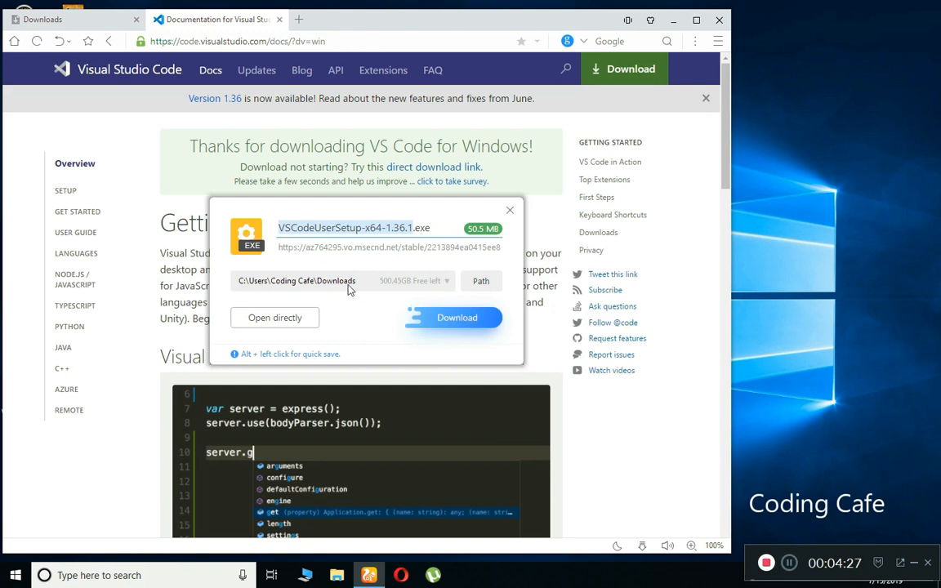
left_click(510, 211)
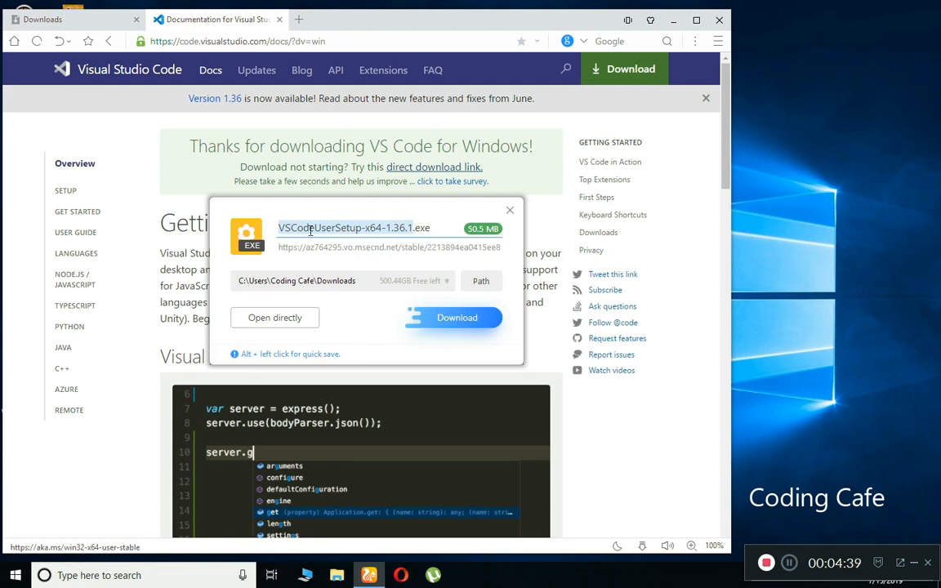
left_click(452, 320)
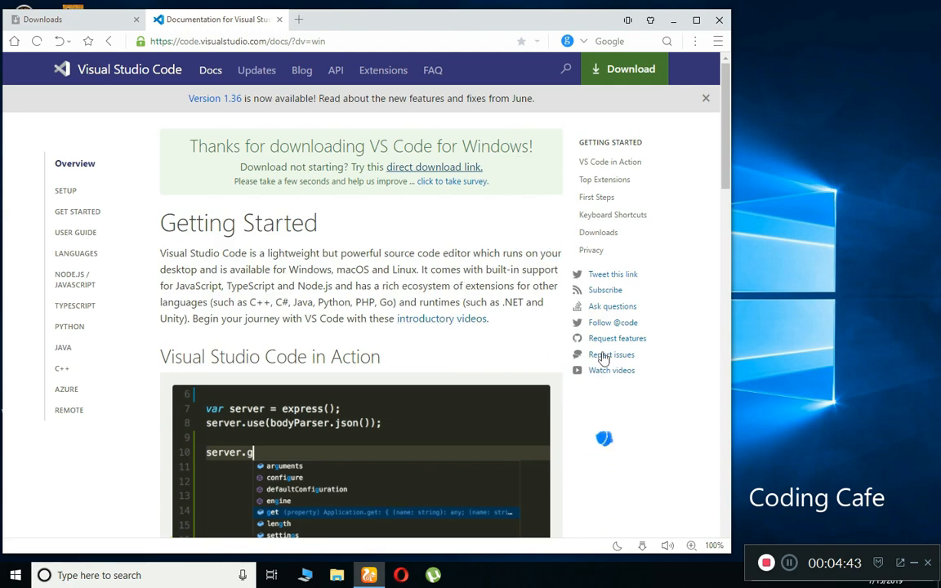
left_click(605, 545)
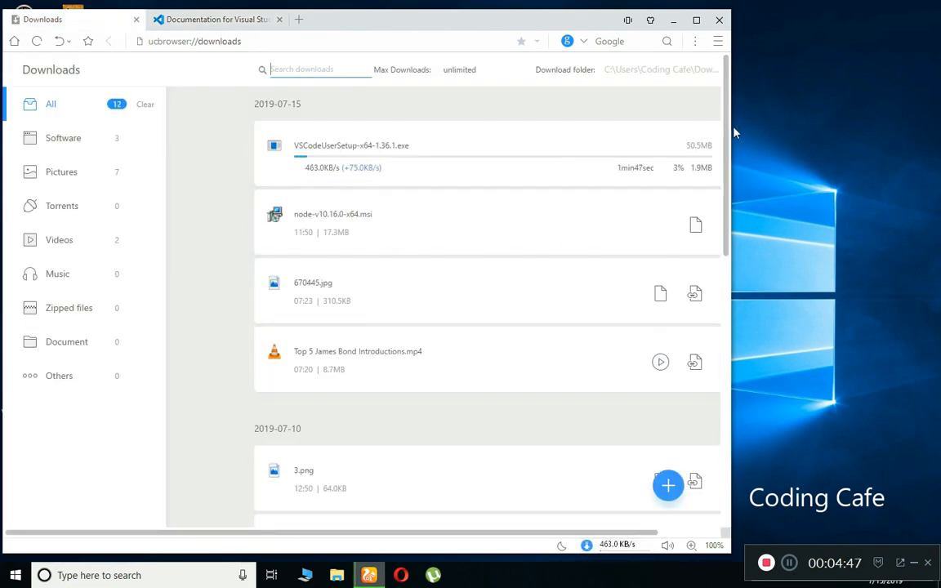
left_click_drag(734, 133, 825, 133)
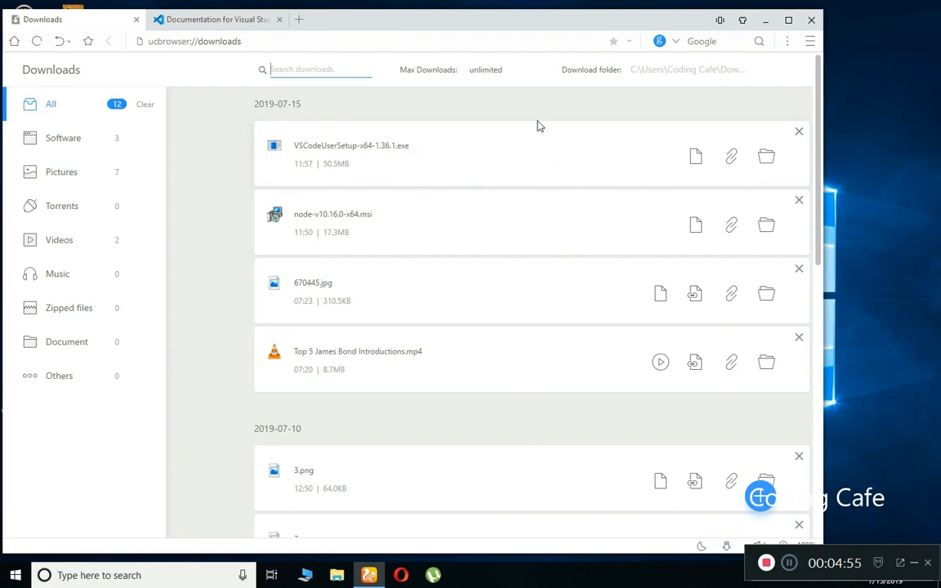
left_click(773, 24)
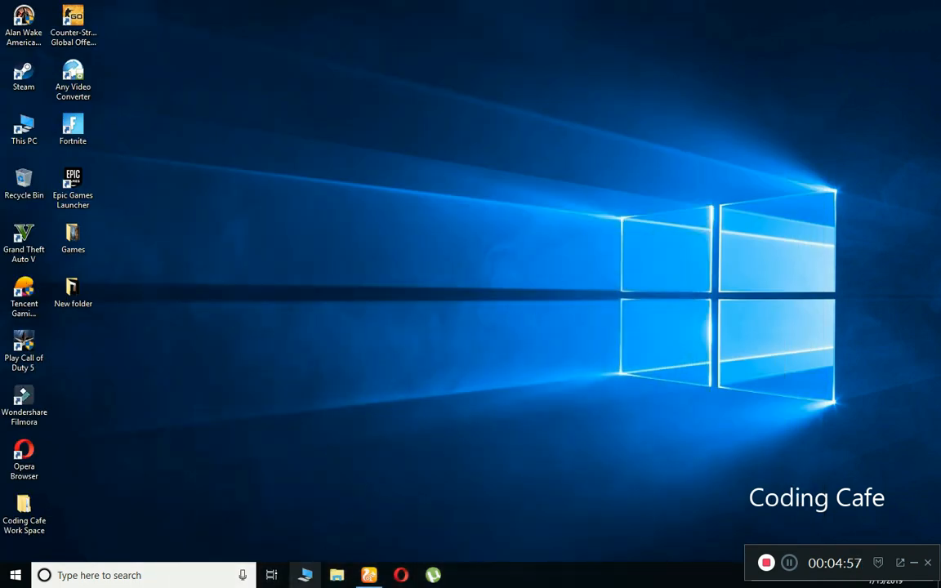
Launch the VSCodeUserSetup-x64-1.36.1 installer from the Downloads folder.
key("super+e")
double_click(290, 301)
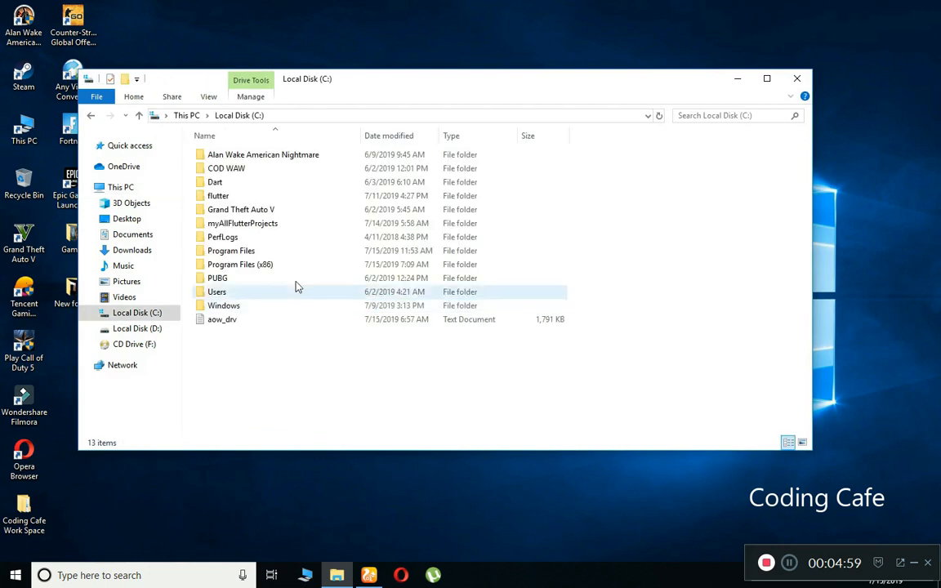
left_click(134, 252)
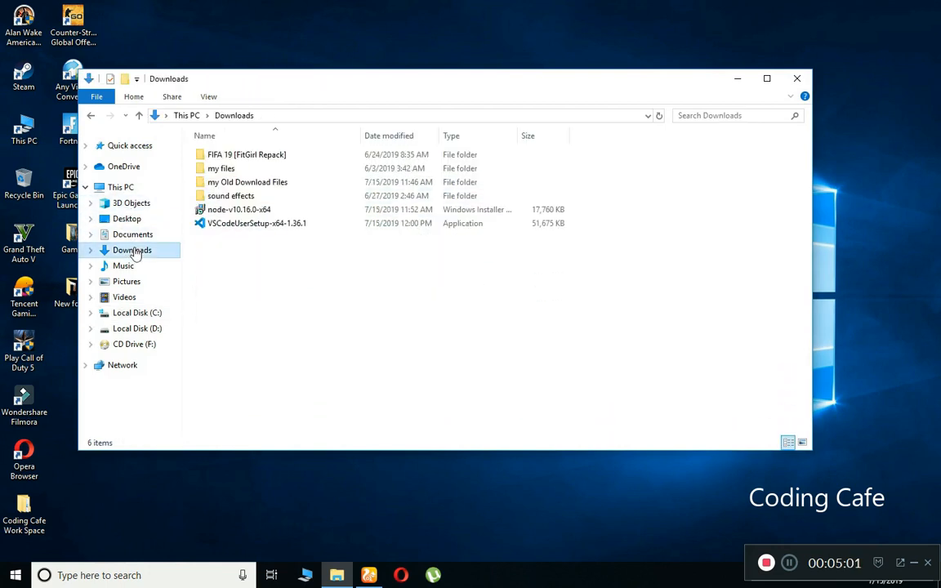
left_click(237, 227)
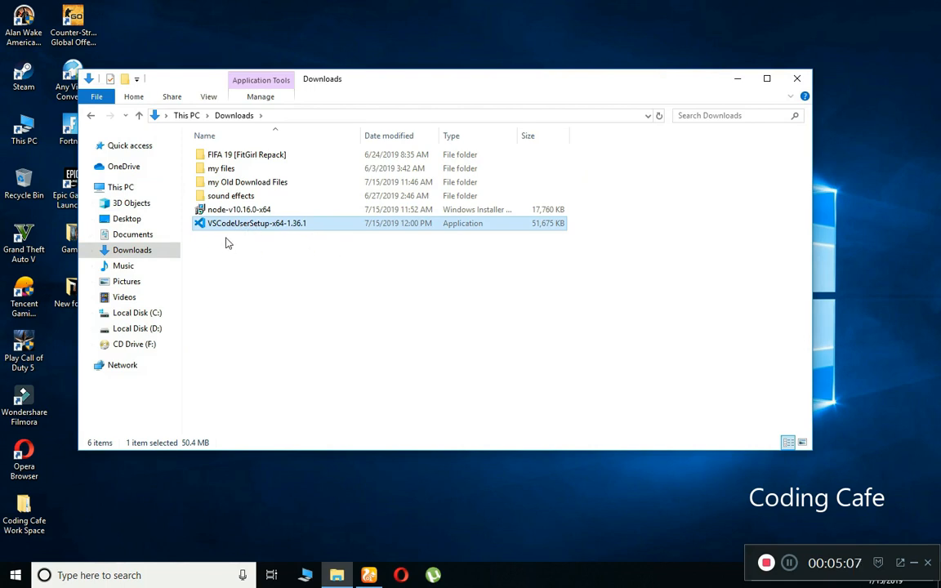
double_click(241, 229)
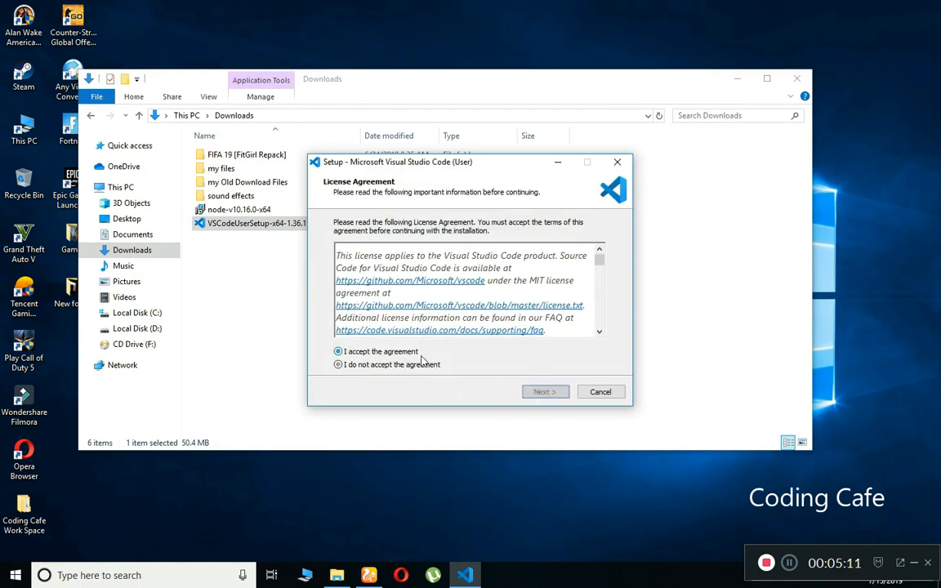
Accept the license, keep default location, Start Menu folder and tasks, install, and launch VS Code.
left_click(540, 396)
left_click(542, 393)
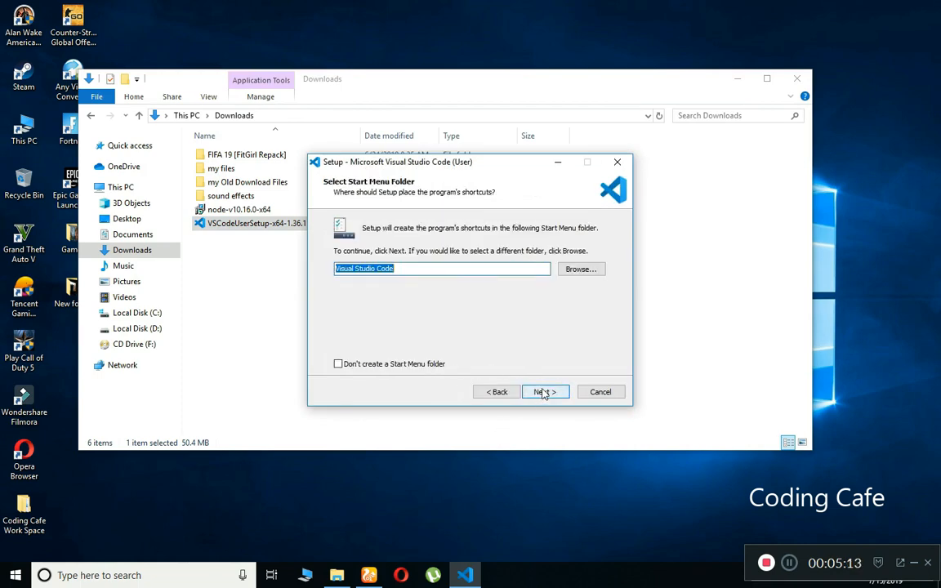
left_click(553, 395)
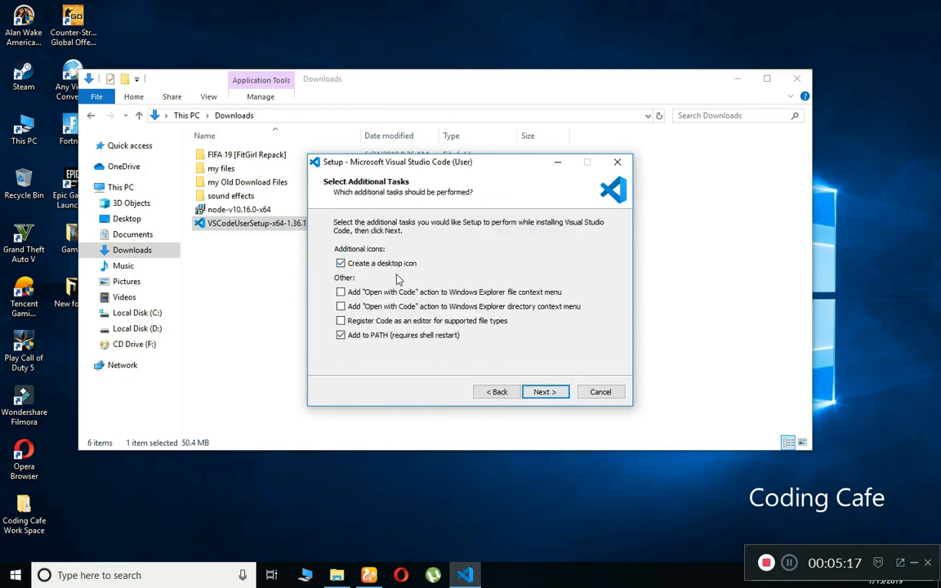
left_click(553, 394)
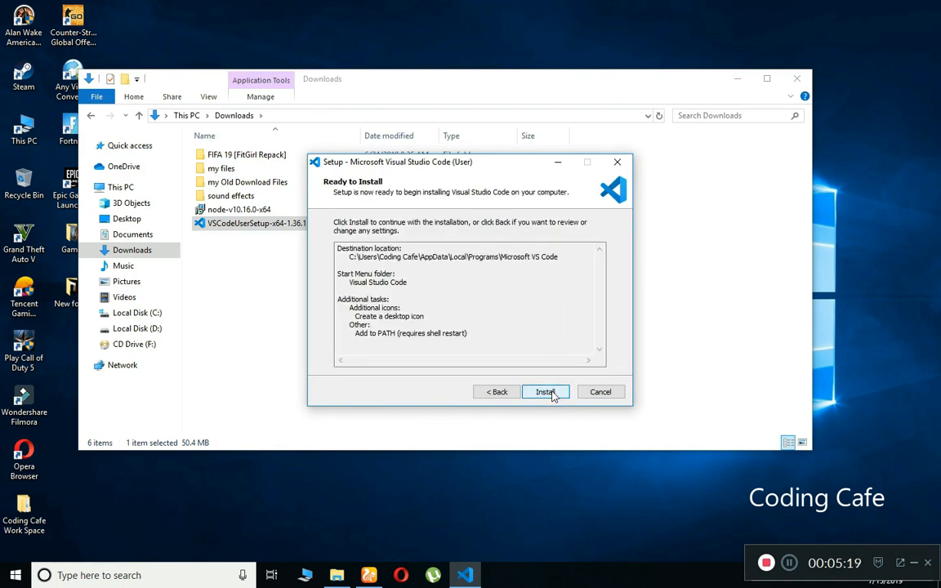
left_click(545, 392)
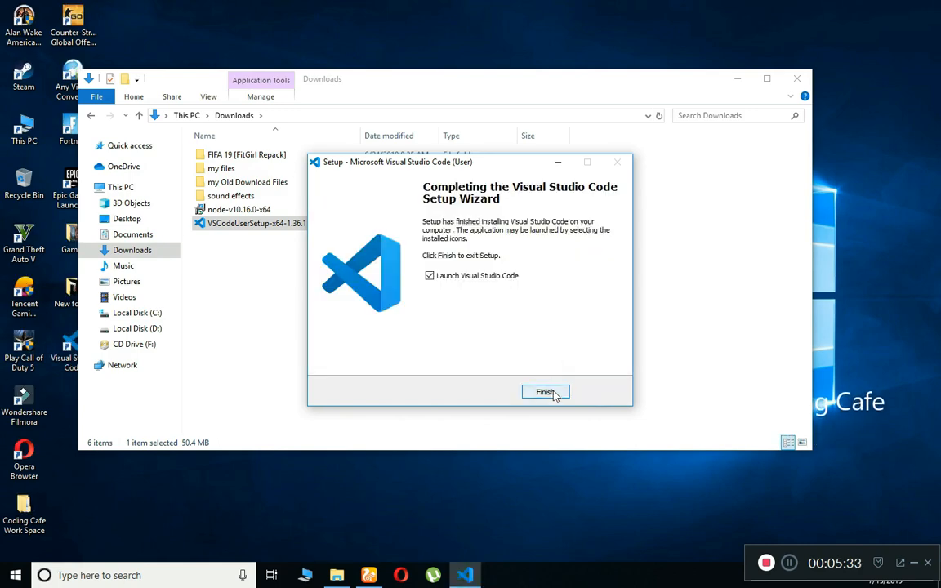
left_click(553, 393)
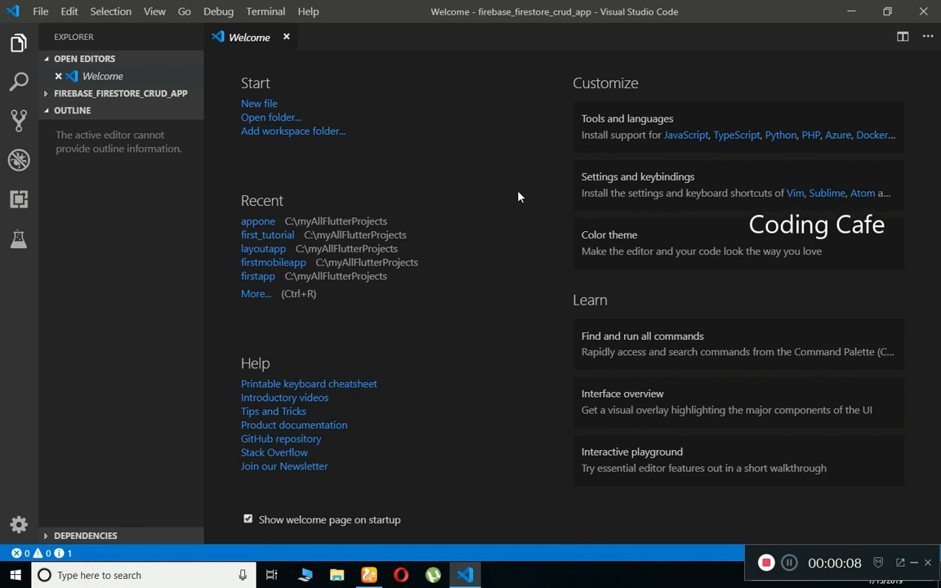
Search extensions for 'nodejs', install Node.js Modules Intellisense, and open the Node.js Extension Pack details.
left_click(20, 205)
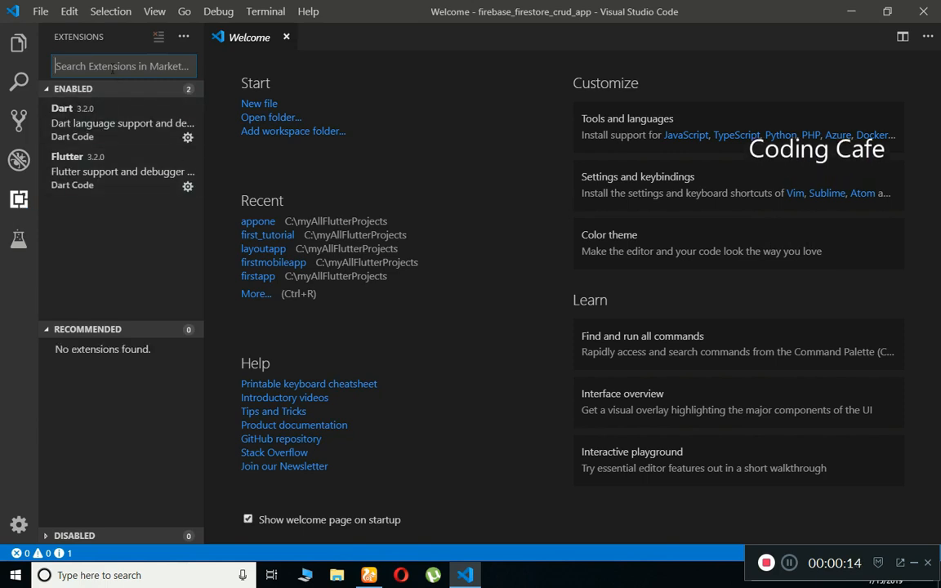
type("nodej")
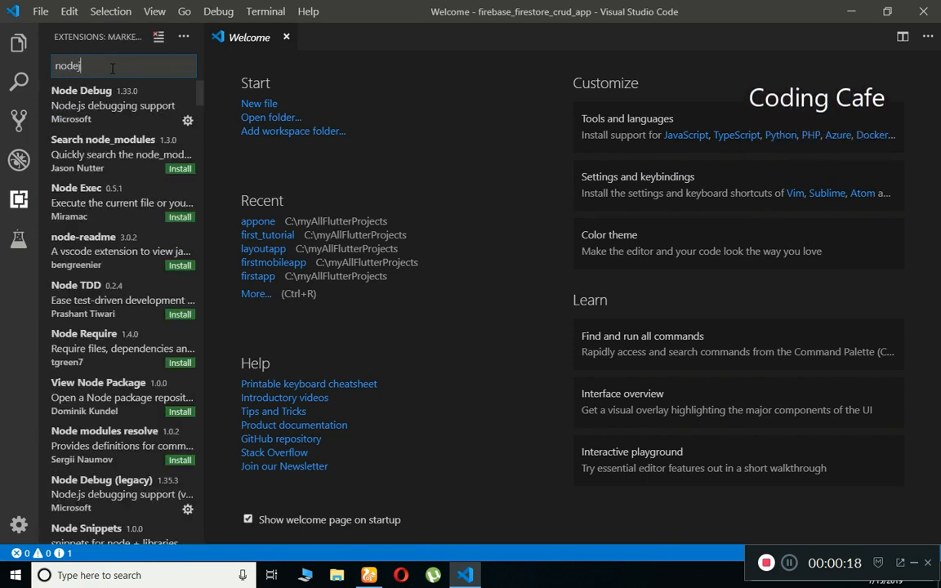
type("s")
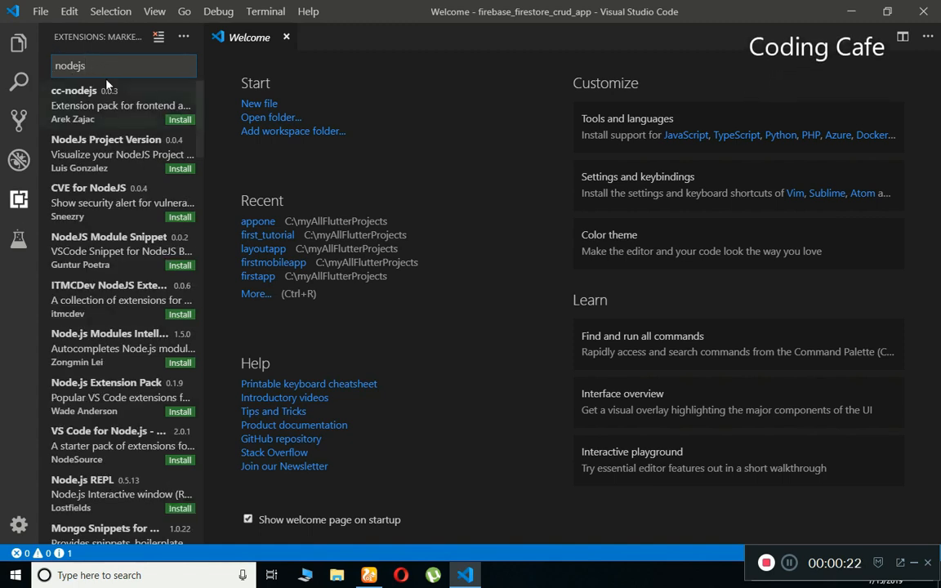
left_click(98, 353)
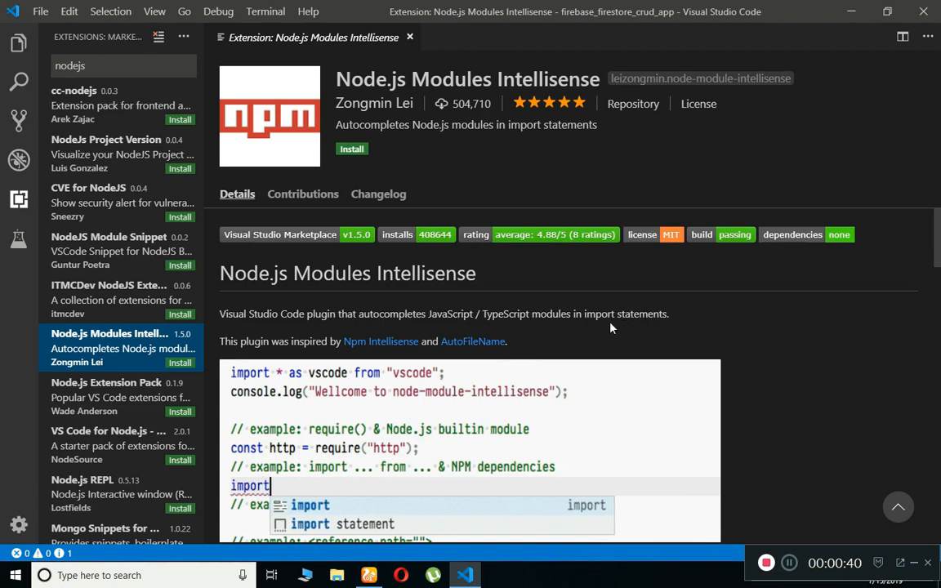
left_click(352, 149)
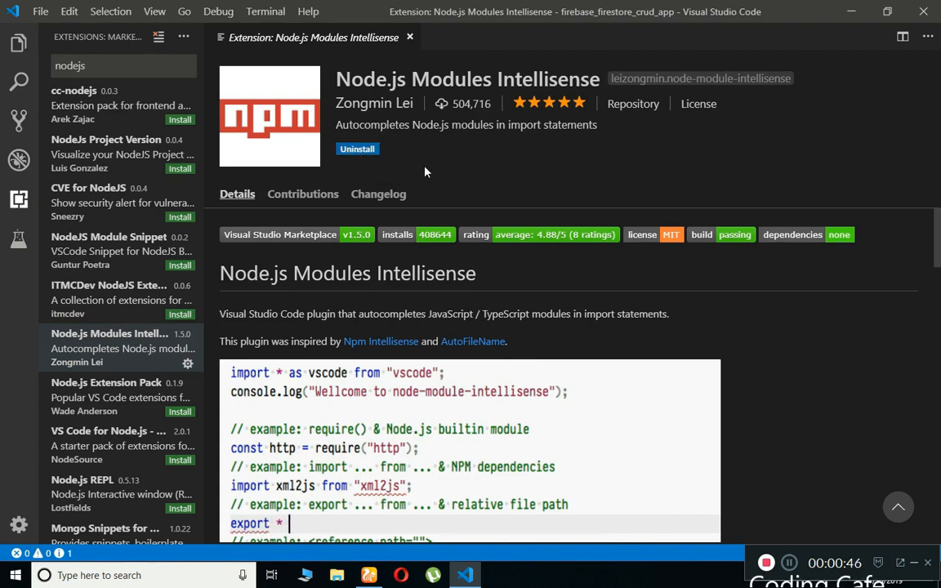
left_click(123, 403)
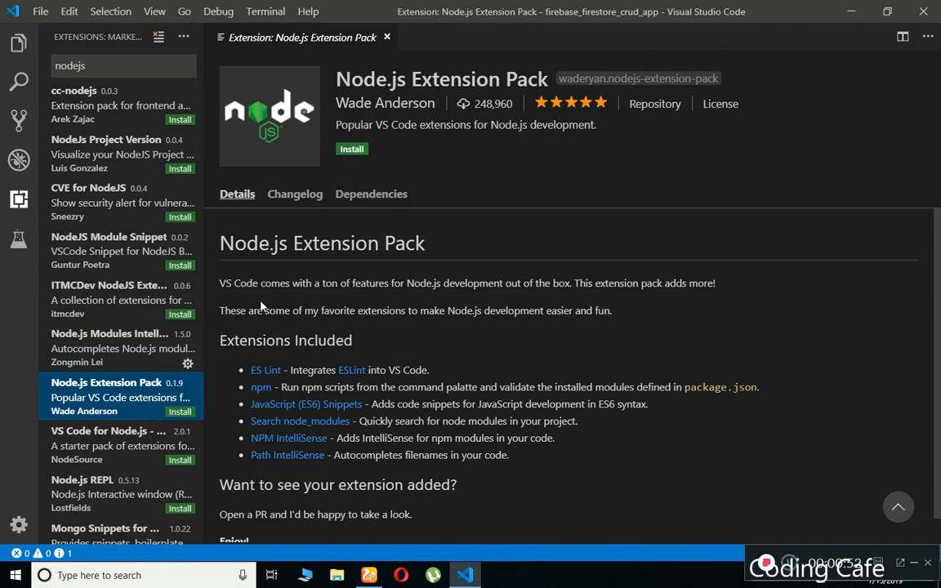
Install the Node.js Extension Pack and open the 'VS Code for Node.js - Development Pack' details.
left_click_drag(221, 283, 615, 312)
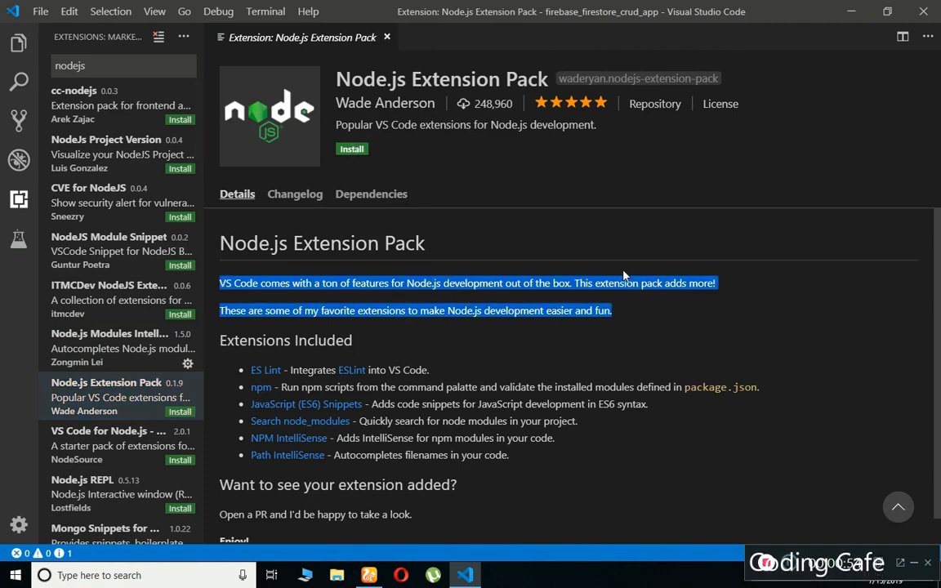
left_click(636, 320)
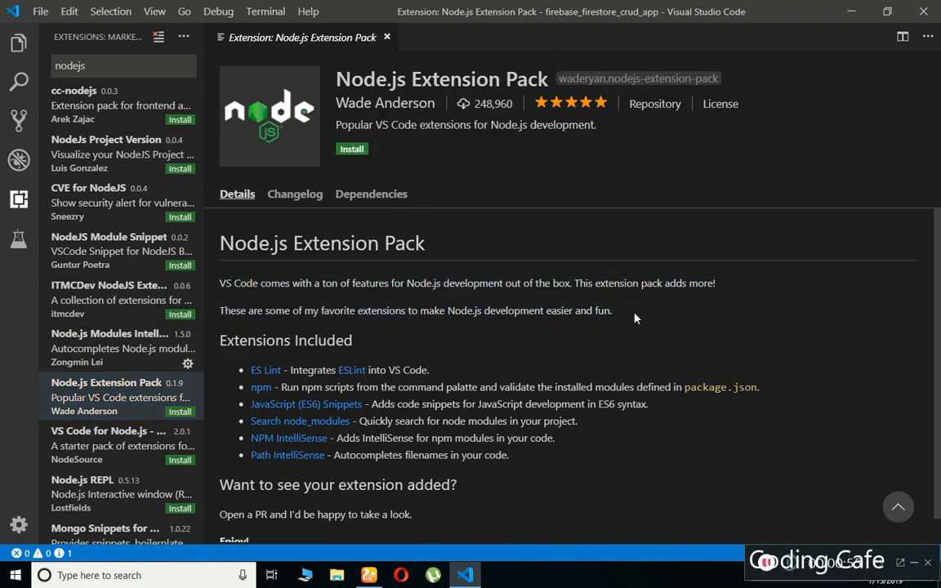
left_click(352, 150)
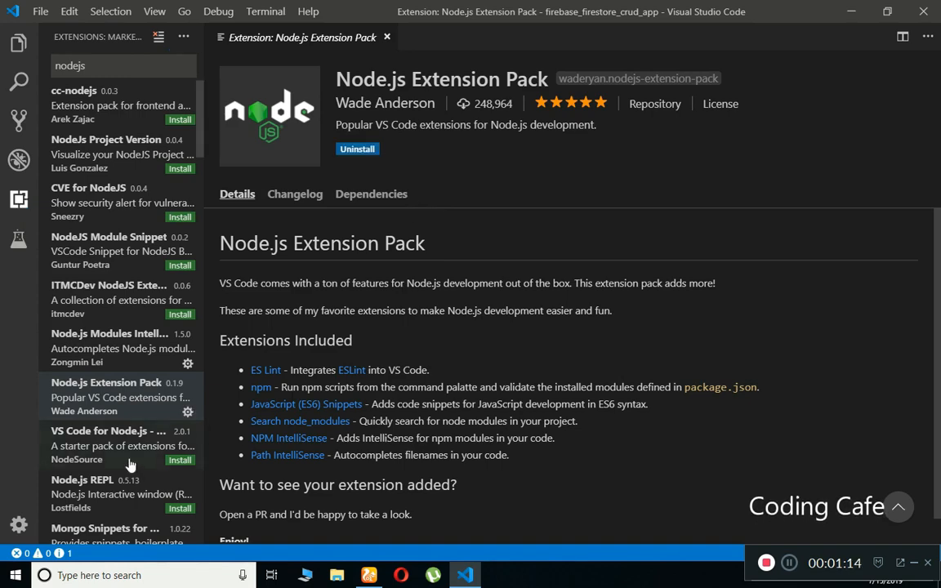
left_click(76, 440)
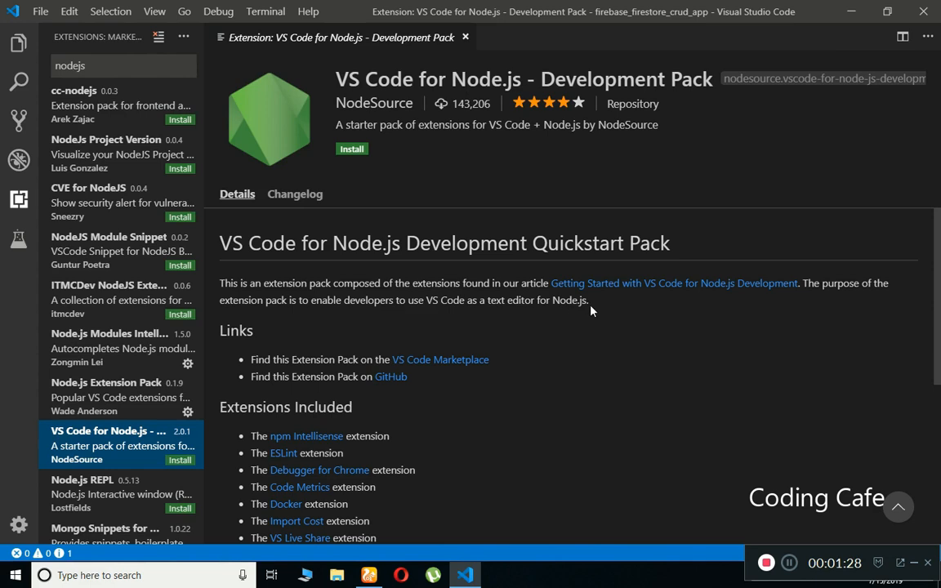
Install the VS Code for Node.js - Development Pack, then close the Settings Sync and pack detail tabs.
left_click(352, 149)
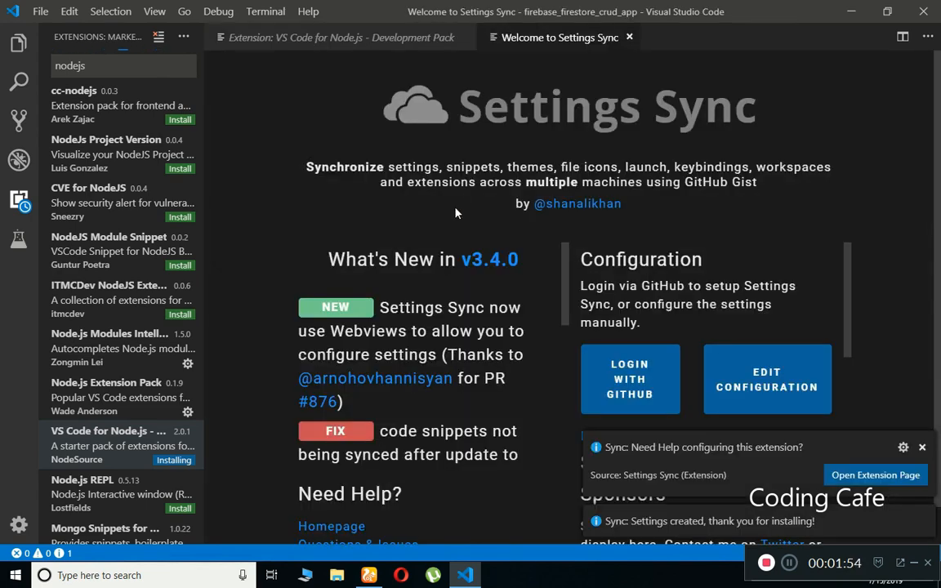
left_click(384, 51)
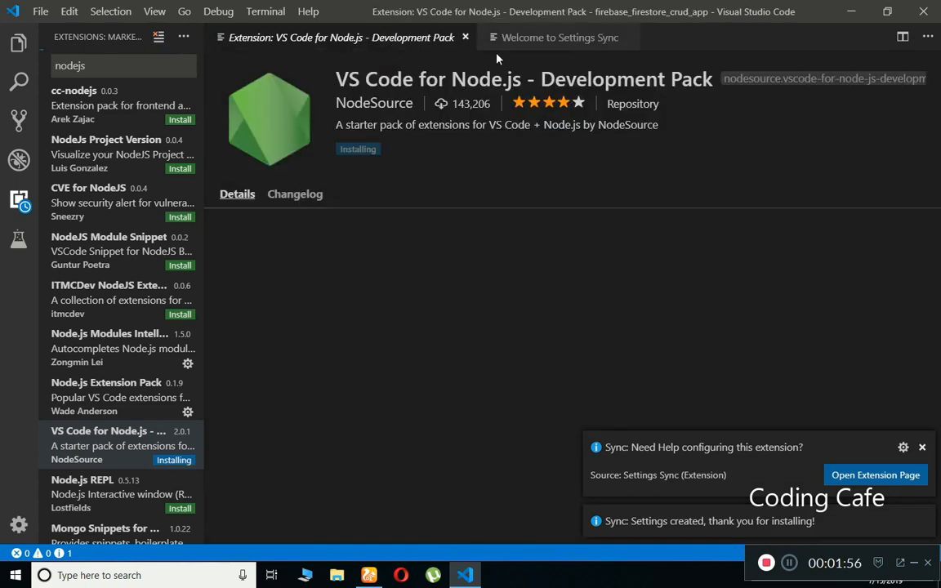
left_click(561, 45)
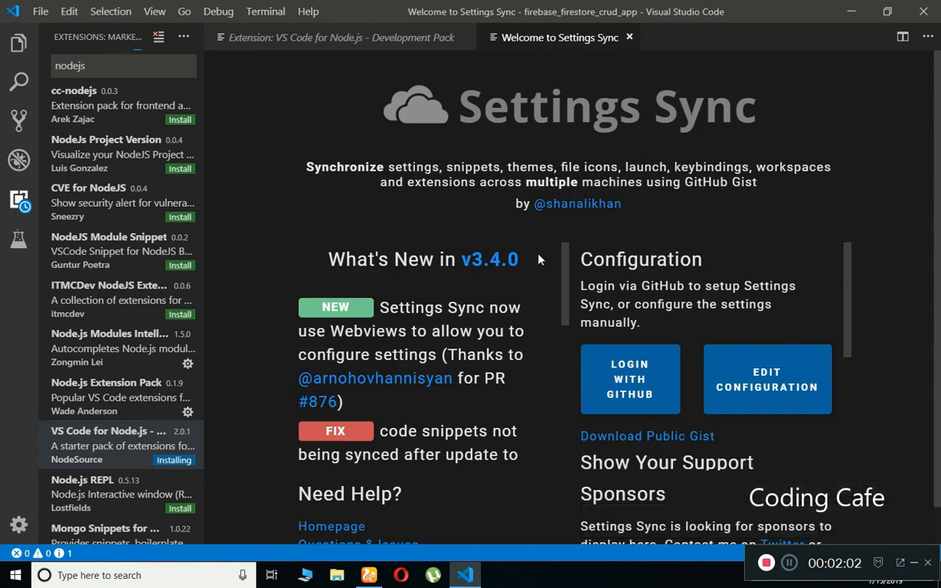
left_click(630, 38)
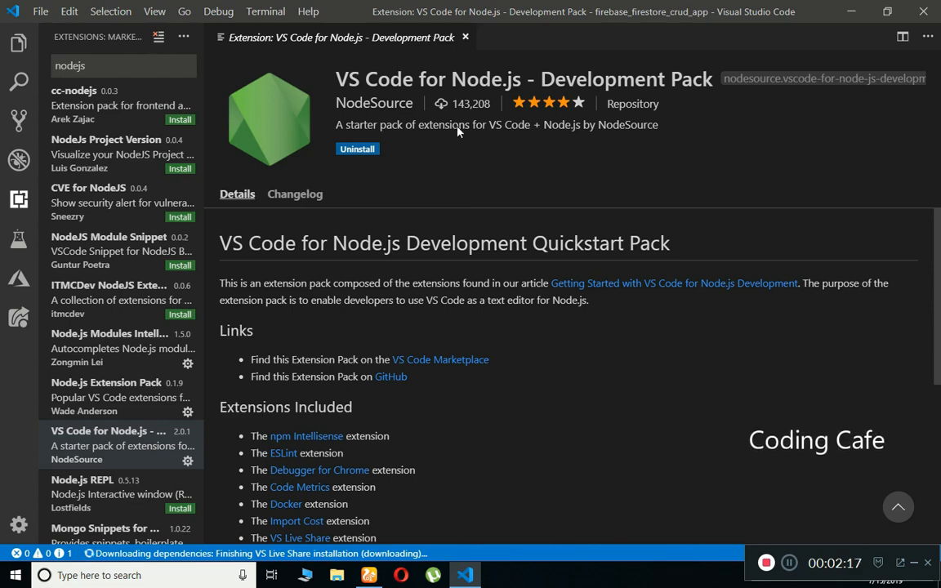
left_click(465, 38)
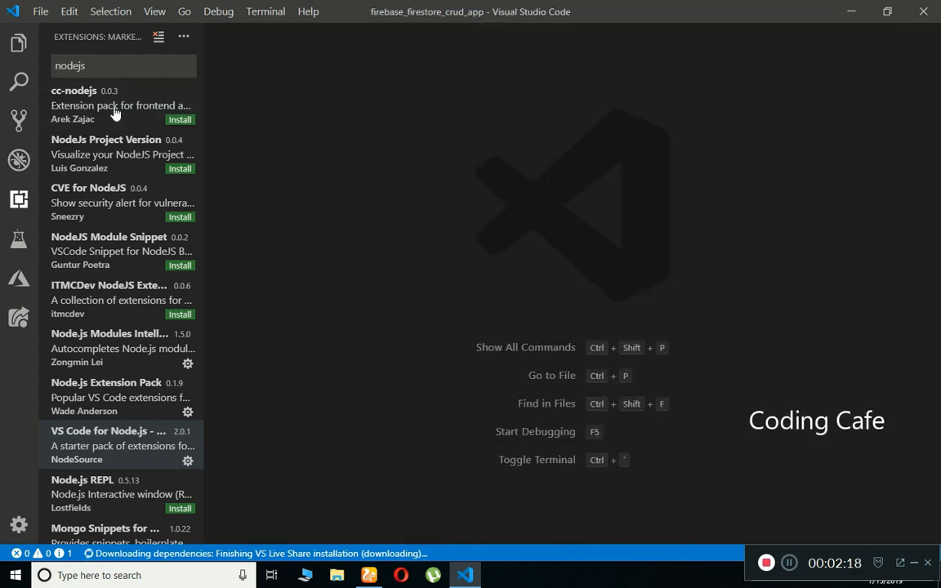
Show the Explorer sidebar and open the bottom panel, browsing its Debug Console, Output and Problems views.
left_click(19, 44)
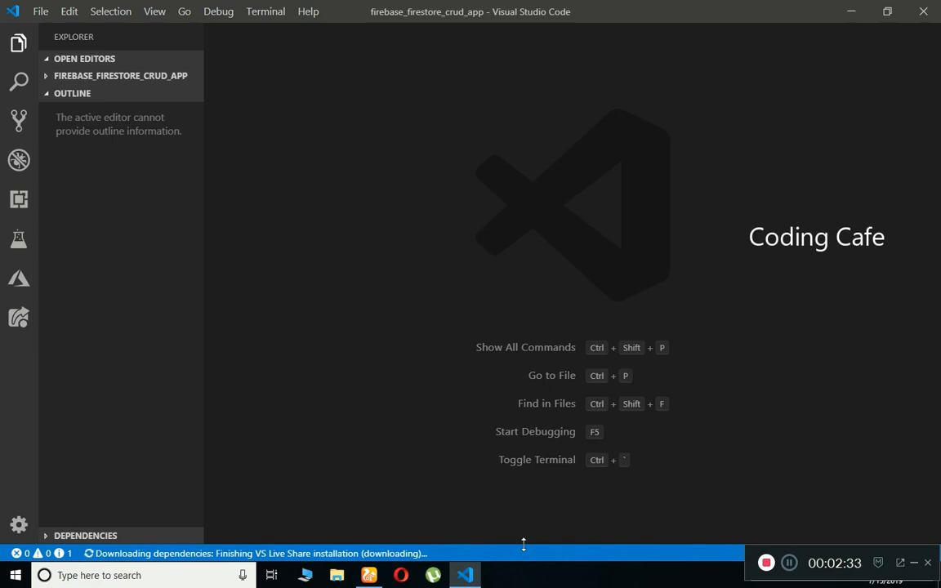
left_click_drag(523, 544, 519, 359)
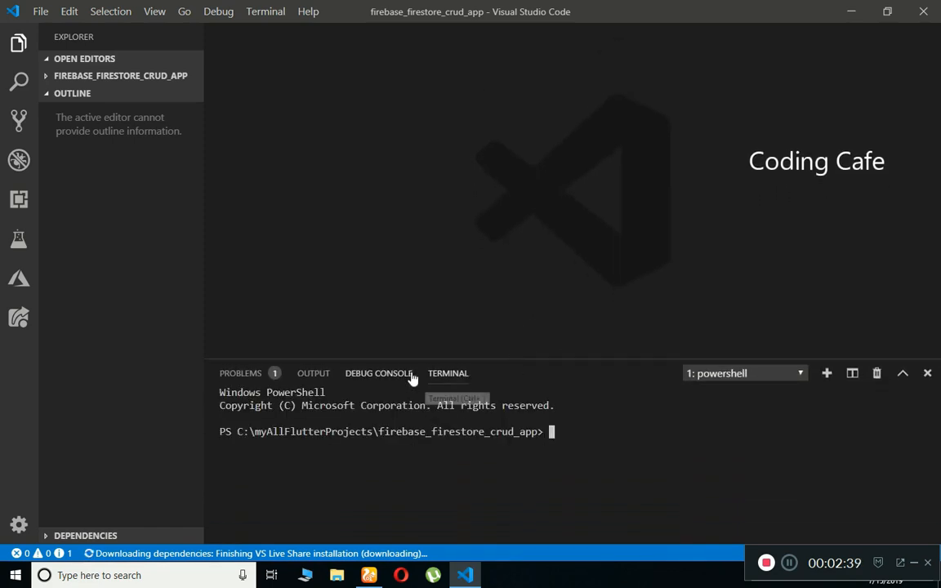
left_click(384, 374)
left_click(314, 376)
left_click(249, 380)
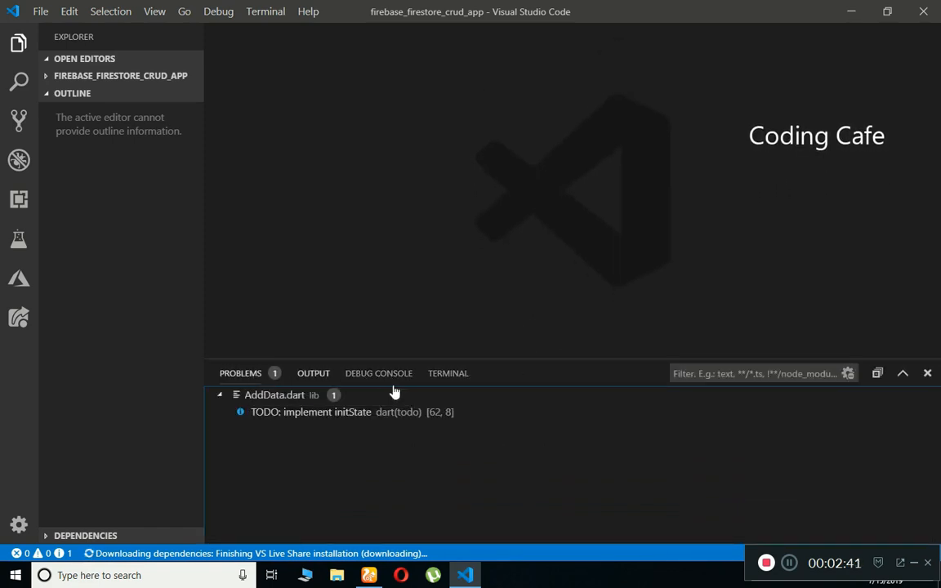
left_click(450, 377)
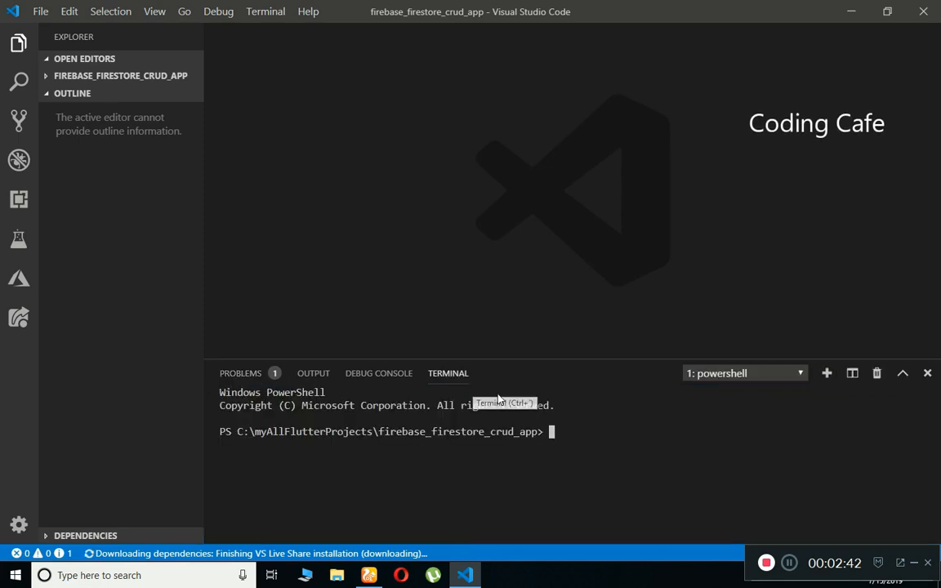
left_click(927, 374)
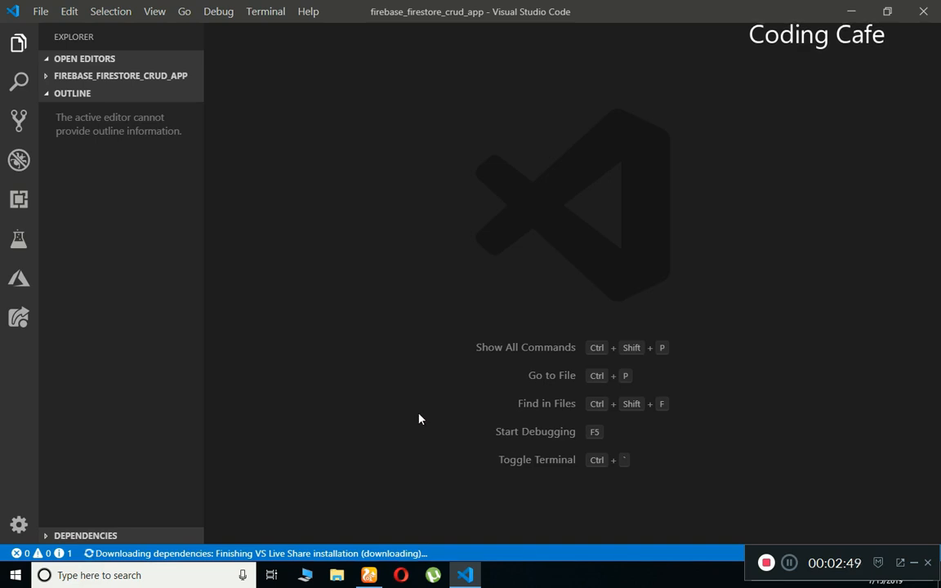
Reopen the PowerShell terminal with Ctrl+` and bring up File Explorer at This PC.
key("ctrl+grave")
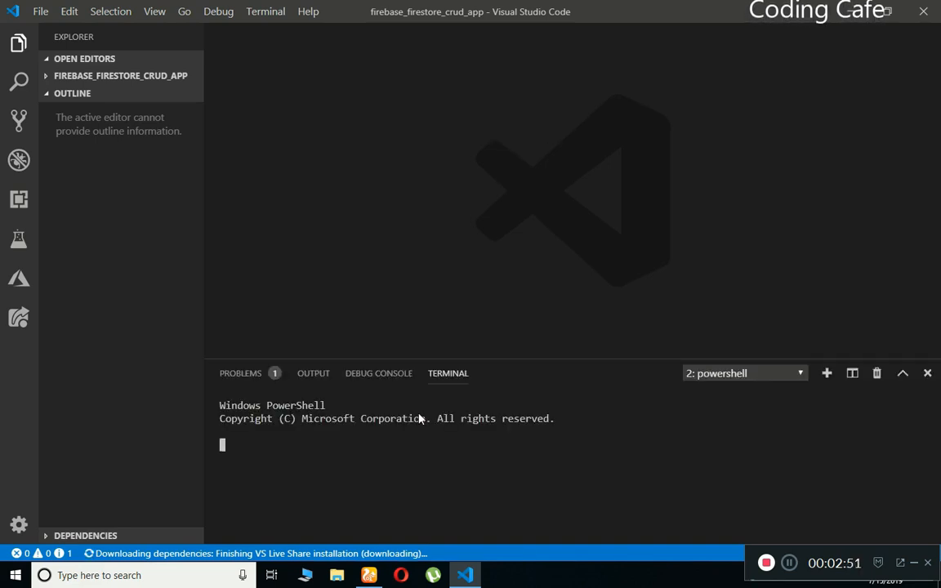
left_click(928, 373)
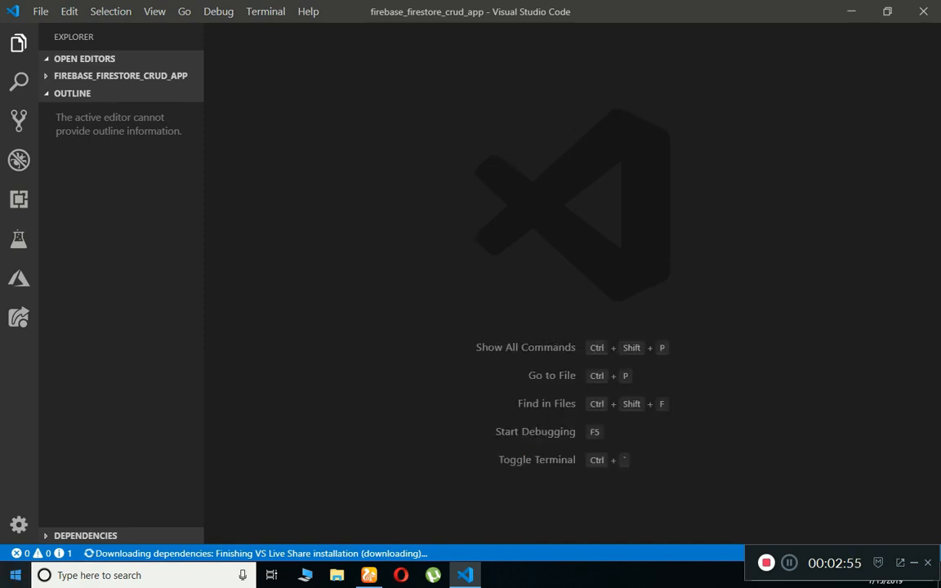
key("ctrl+grave")
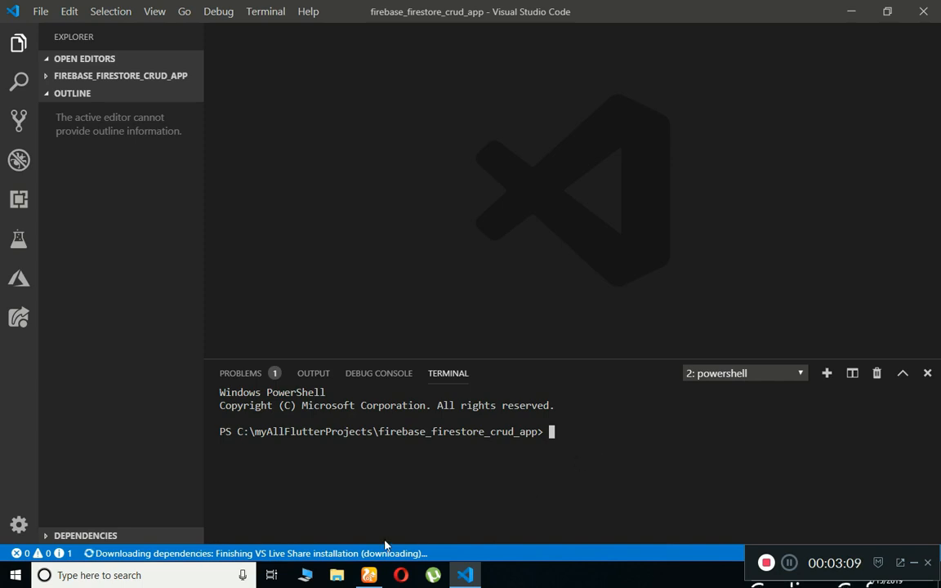
left_click(336, 575)
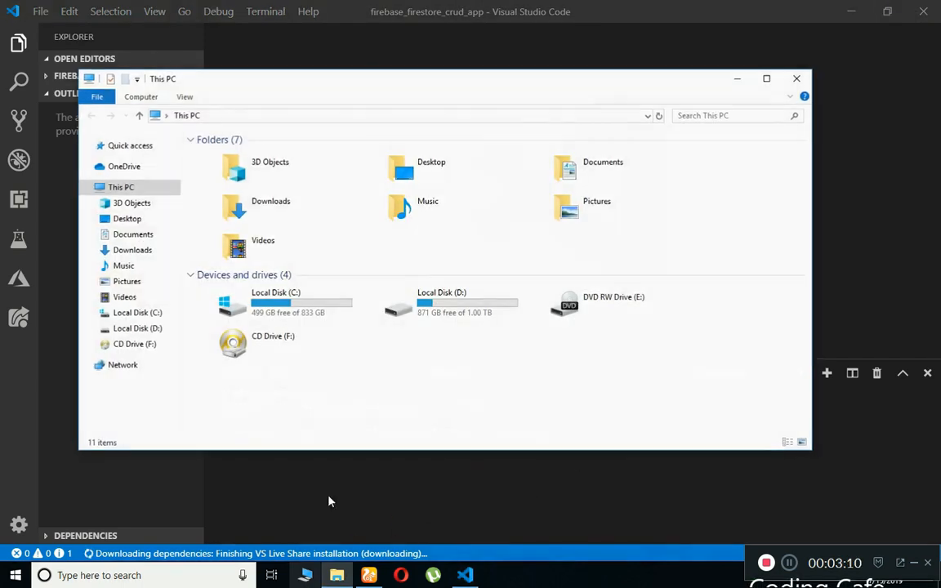
Create a new folder named myAllNodeProjects on Local Disk (C:).
double_click(308, 313)
right_click(340, 372)
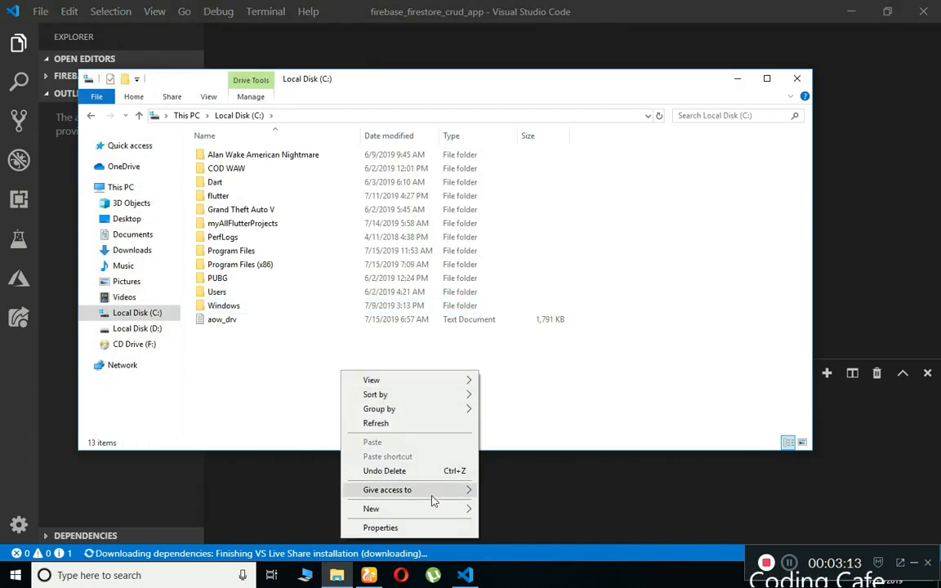
mouse_move(441, 511)
left_click(535, 509)
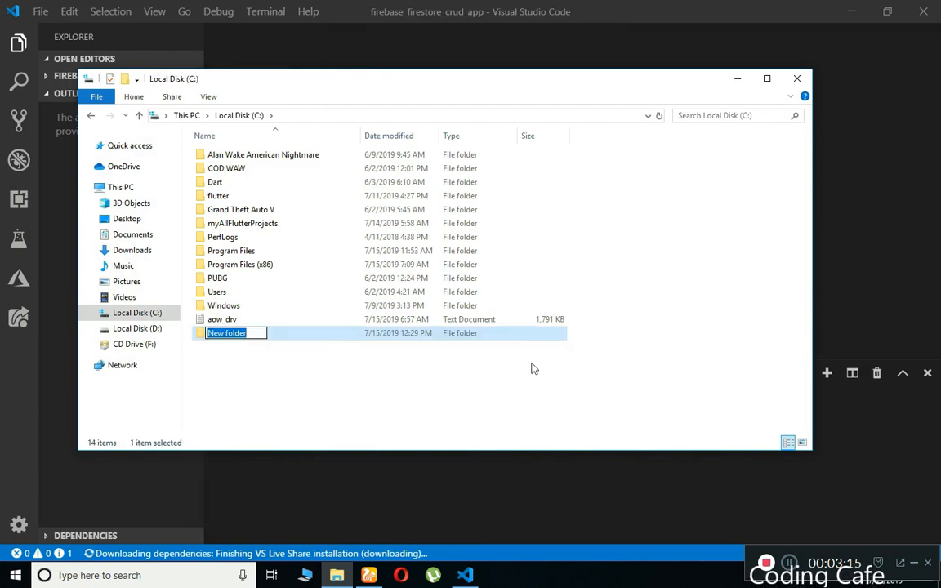
type("my")
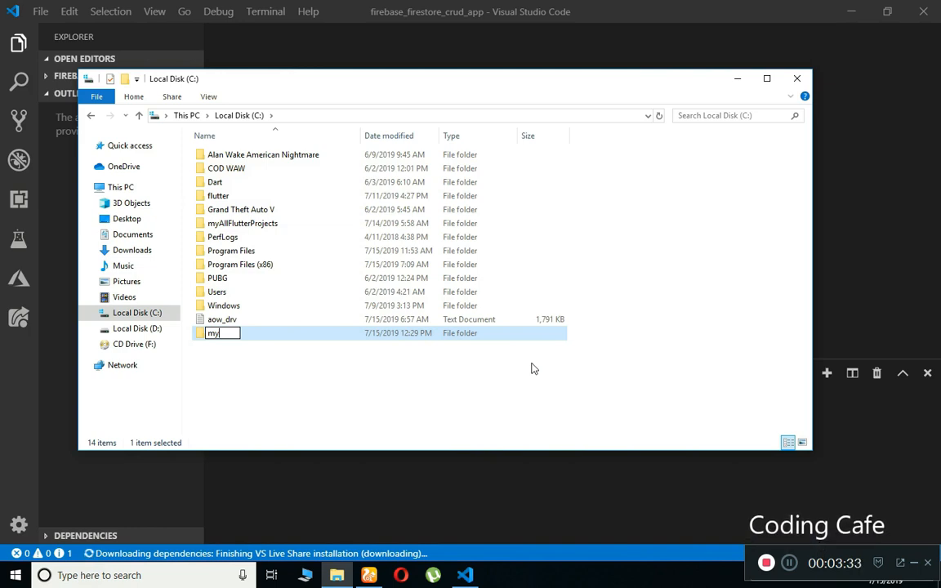
type("All")
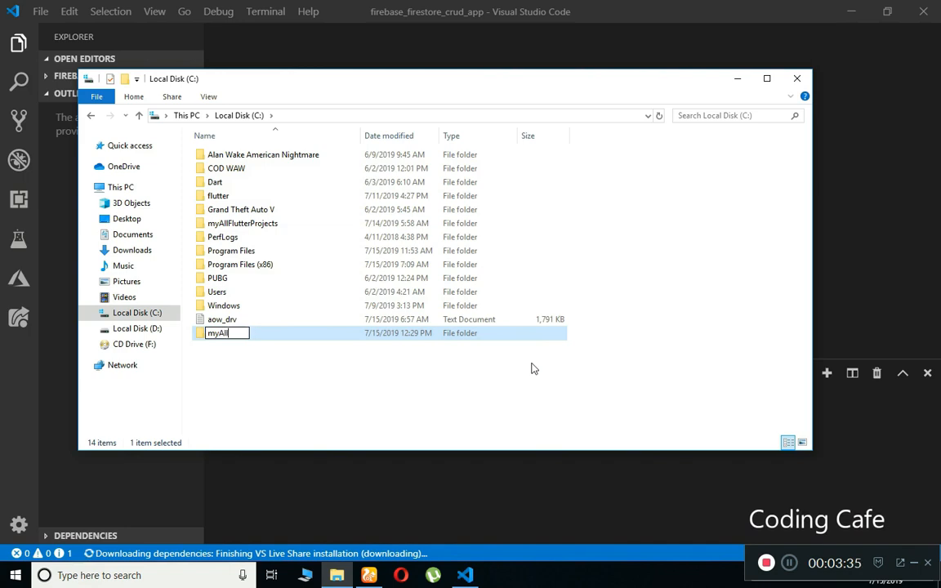
type("N")
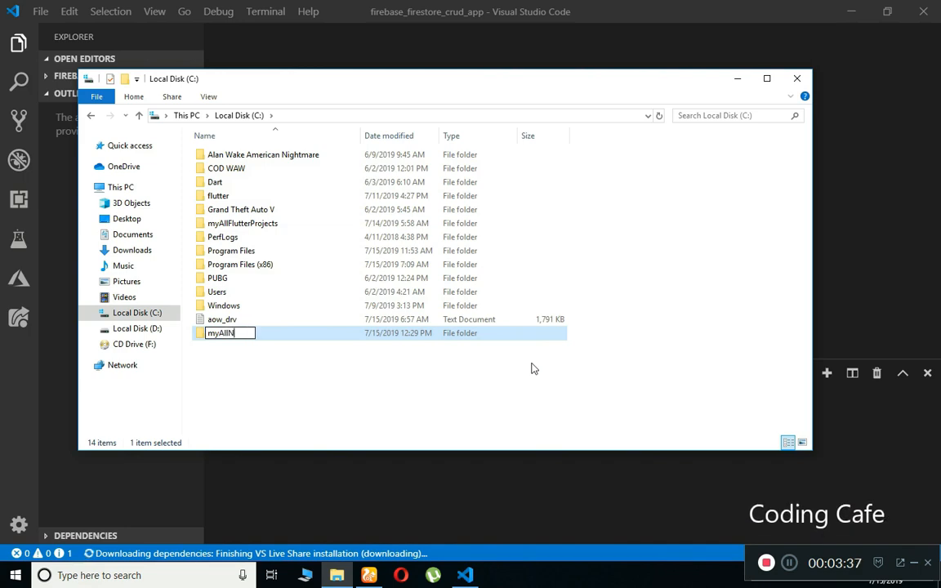
type("odePr")
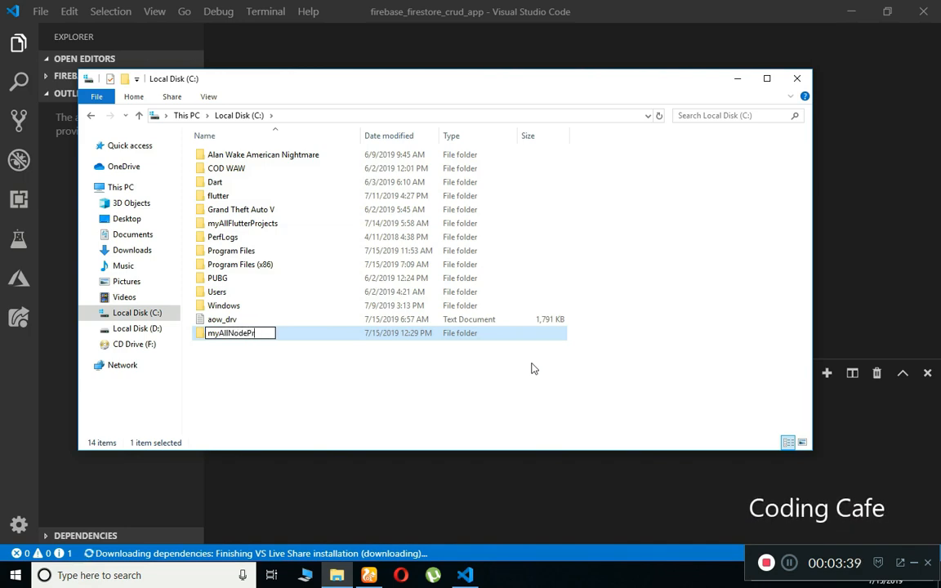
type("ojects")
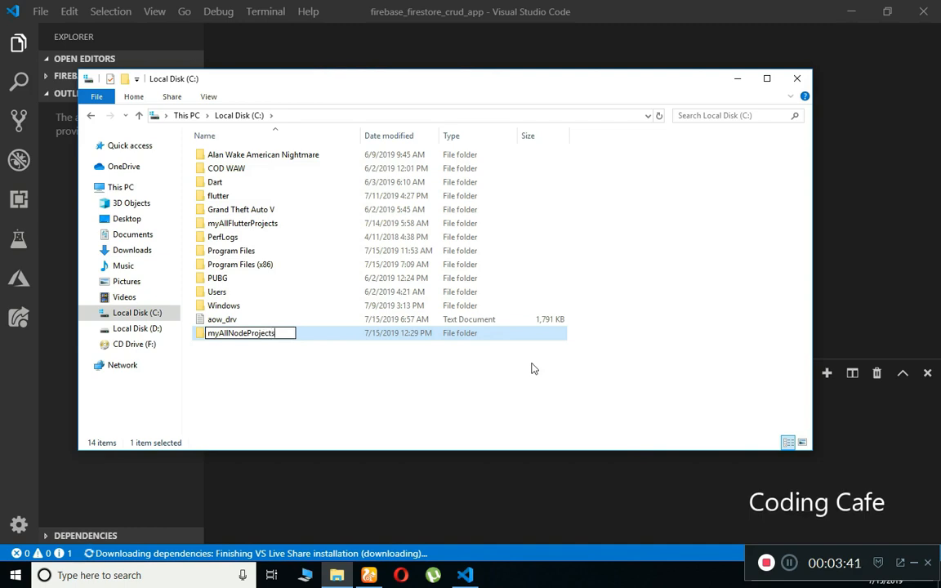
key("Return")
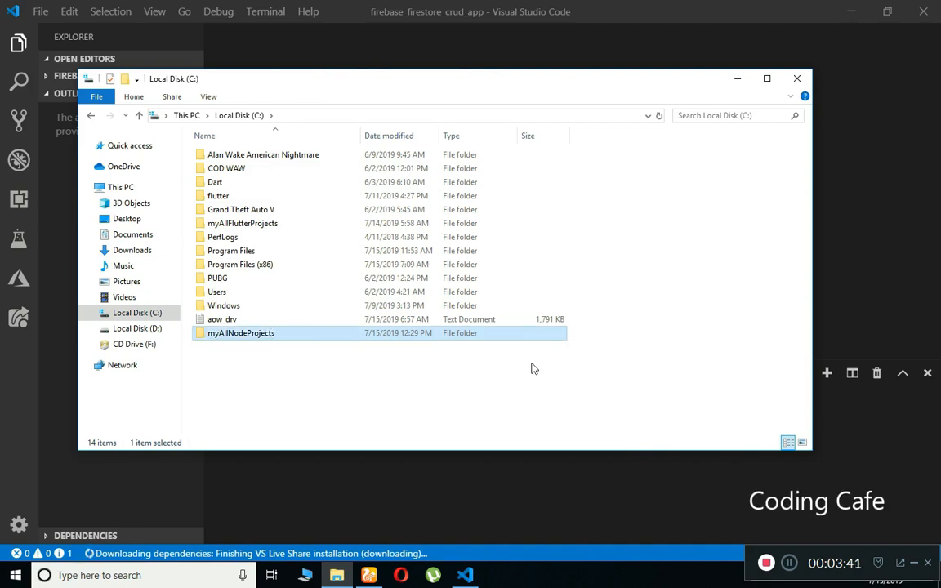
Open myAllNodeProjects, go back to Local Disk (C:), and move the window aside.
double_click(243, 333)
left_click(91, 116)
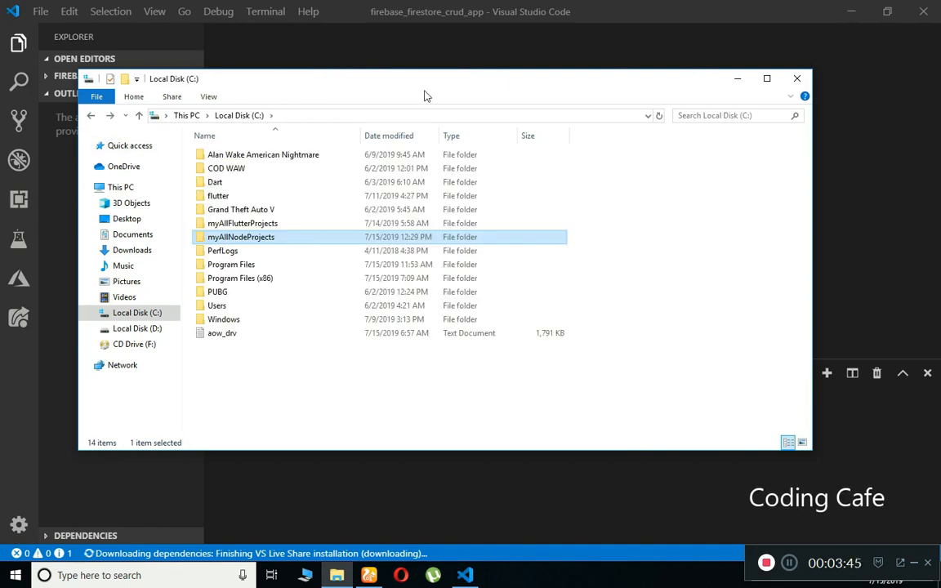
left_click_drag(425, 97, 517, 69)
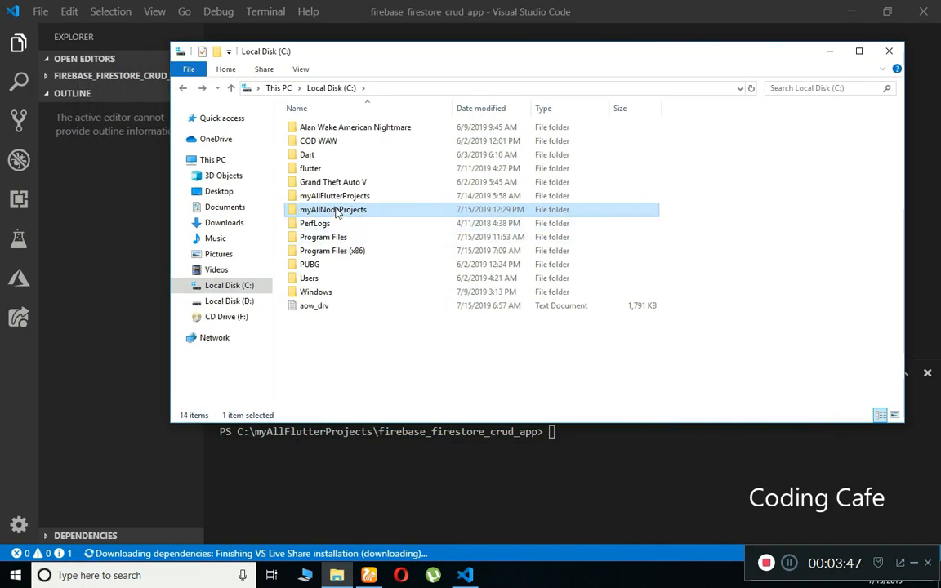
Create a folder named first_app inside C:\myAllNodeProjects.
double_click(337, 210)
right_click(421, 199)
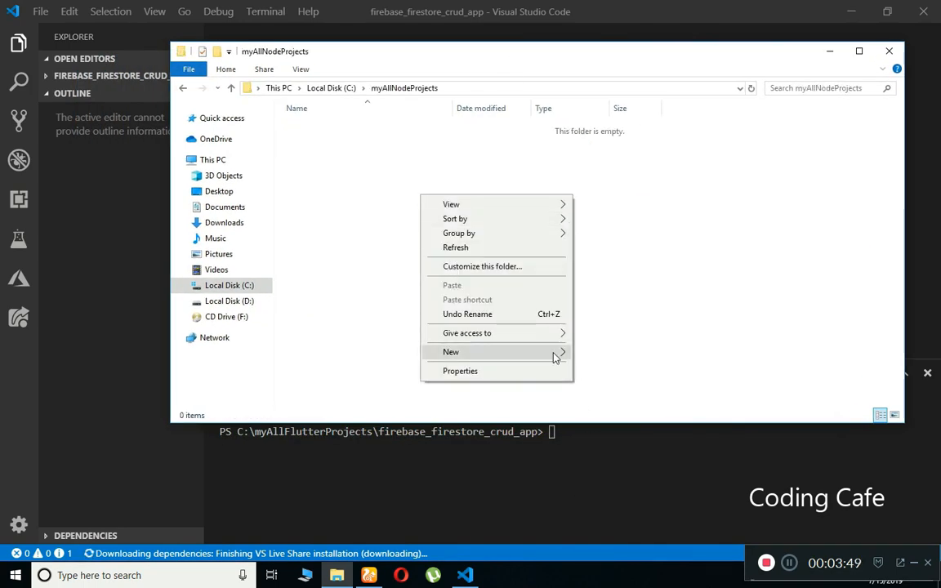
mouse_move(556, 353)
left_click(603, 354)
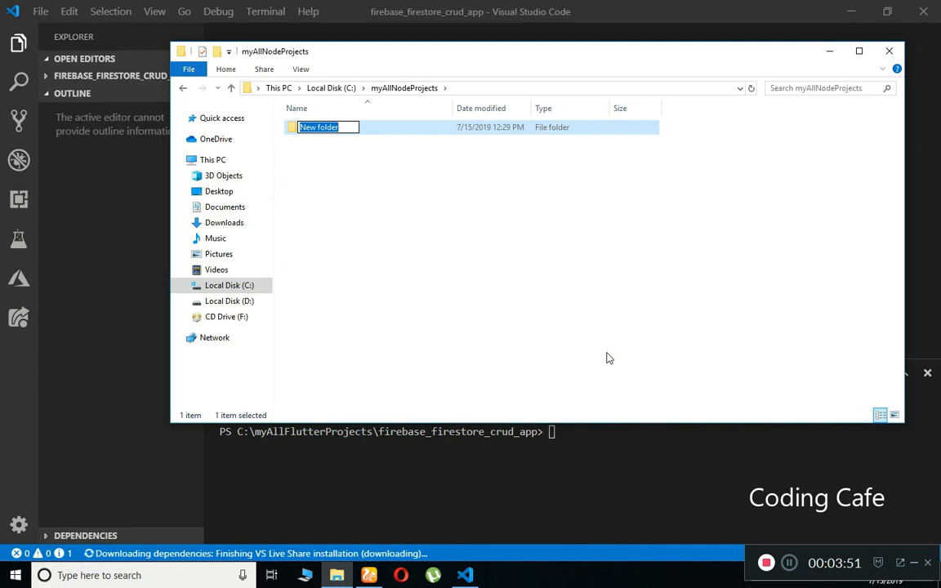
type("first_")
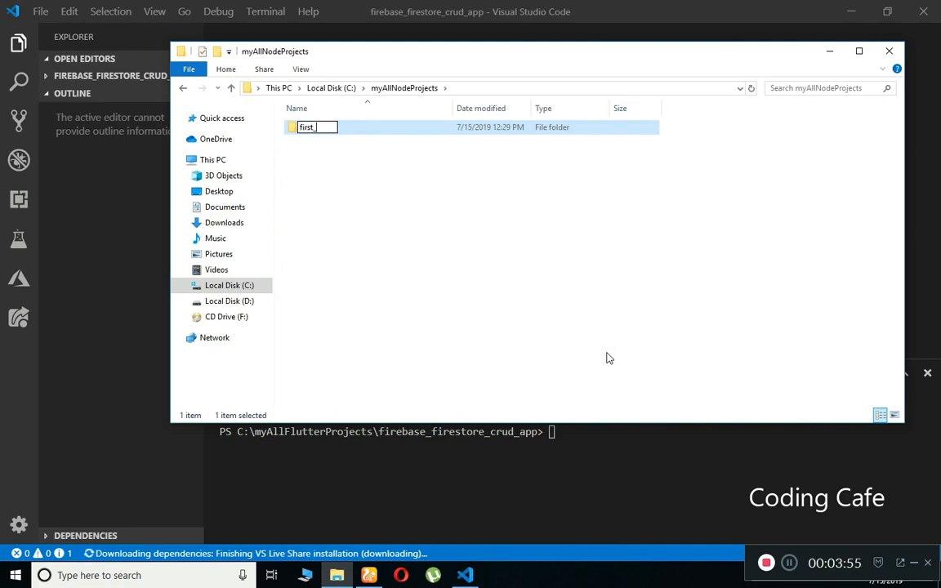
type("app")
key("backslash")
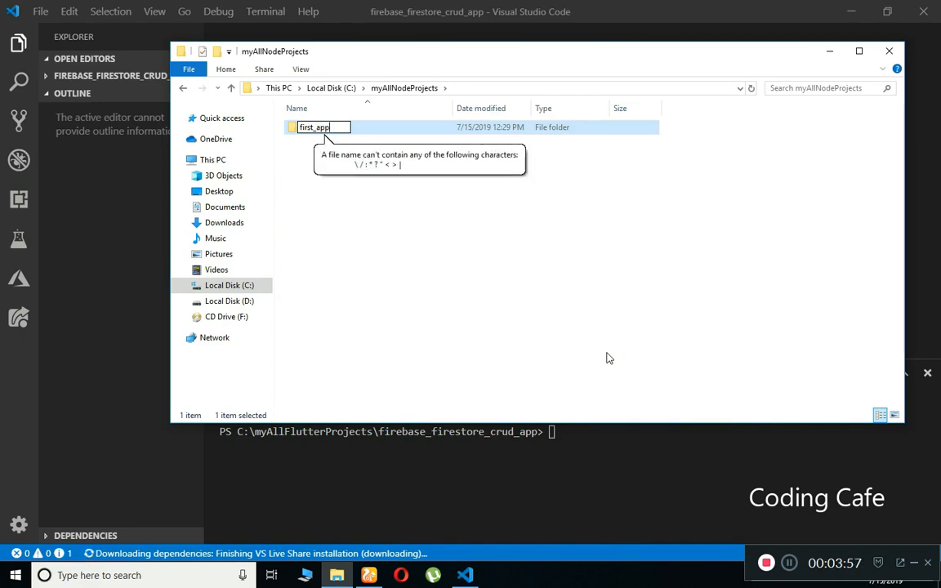
key("Return")
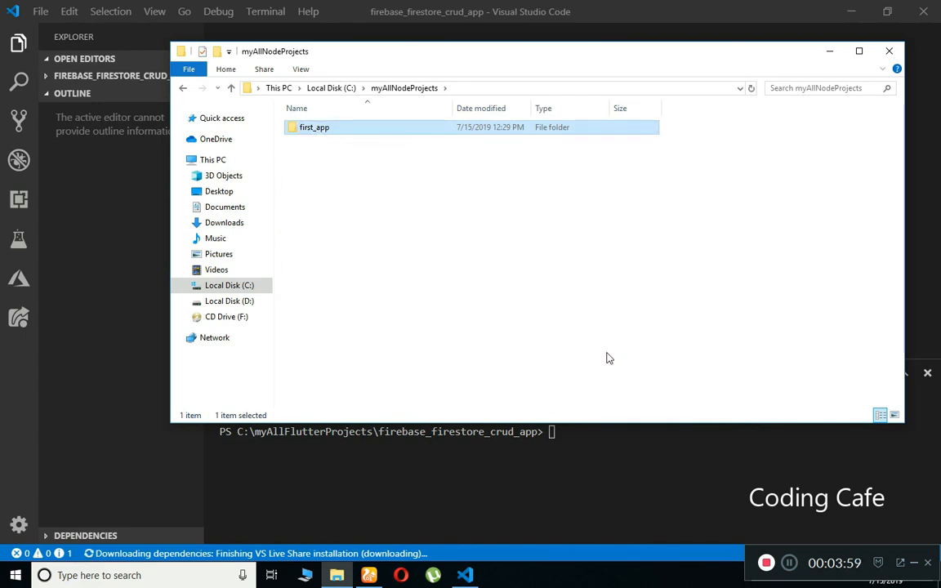
Check the empty first_app folder, return to myAllNodeProjects, and bring VS Code's terminal forward.
left_click(422, 298)
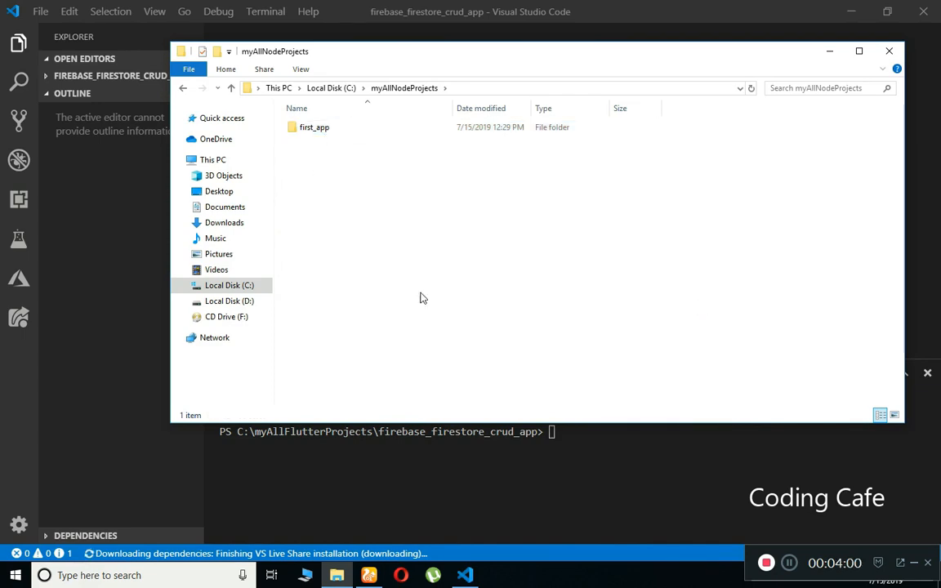
double_click(321, 135)
key("alt+Left")
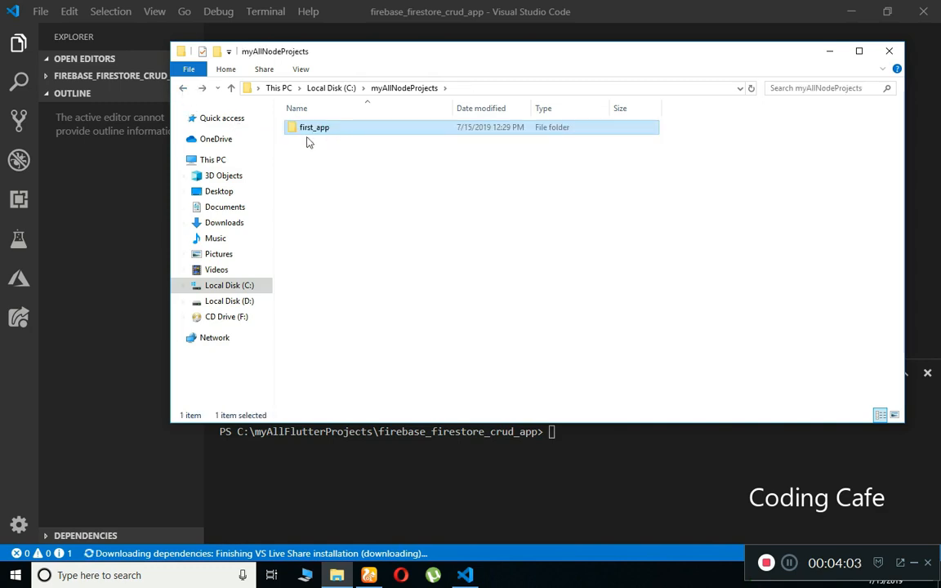
left_click_drag(349, 63, 351, 25)
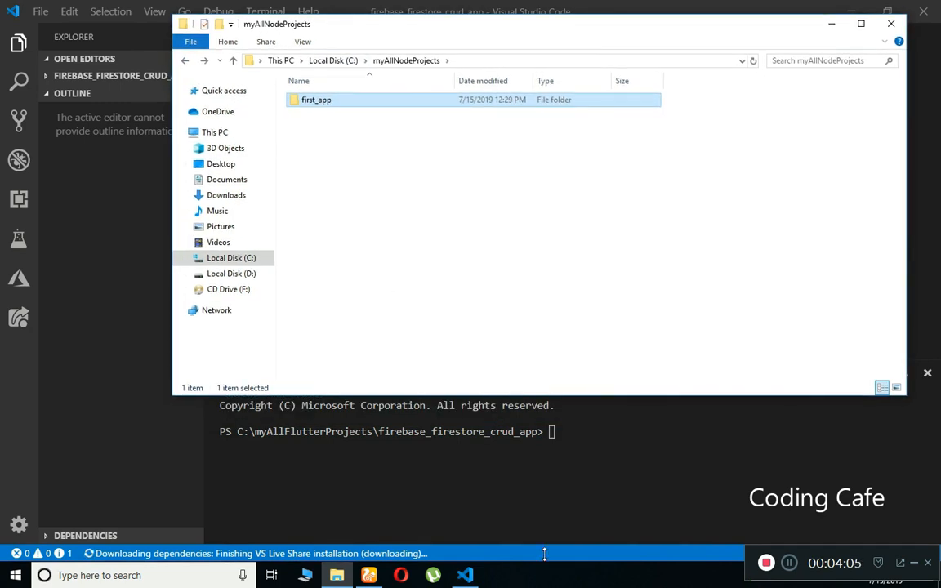
left_click(603, 453)
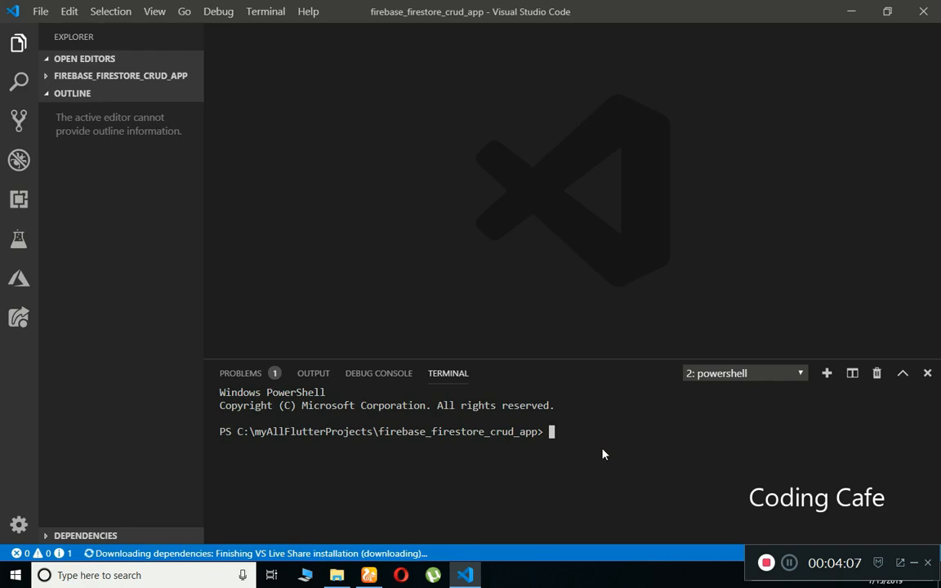
Arrange VS Code and File Explorer side by side with a wider terminal area.
left_click(888, 12)
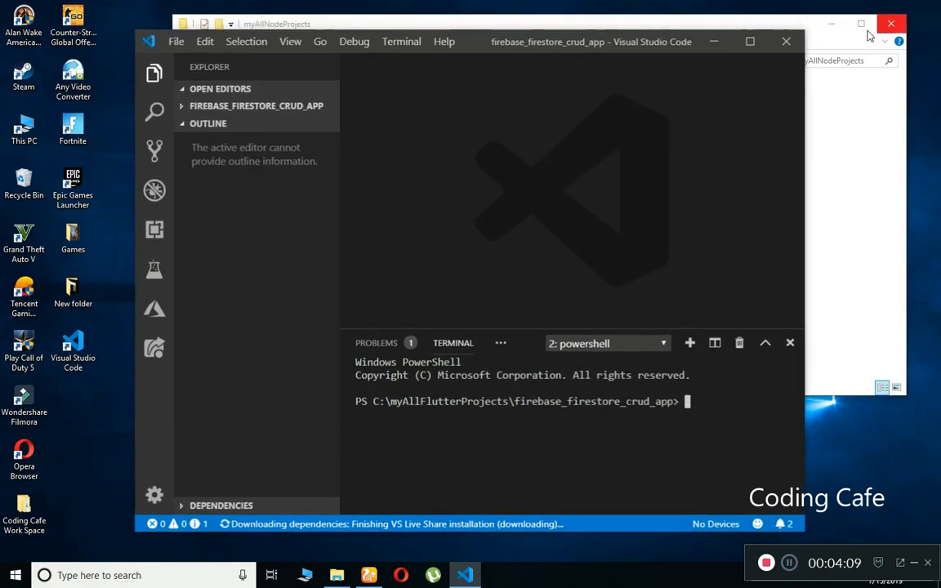
left_click_drag(486, 61, 607, 71)
left_click_drag(599, 29, 435, 32)
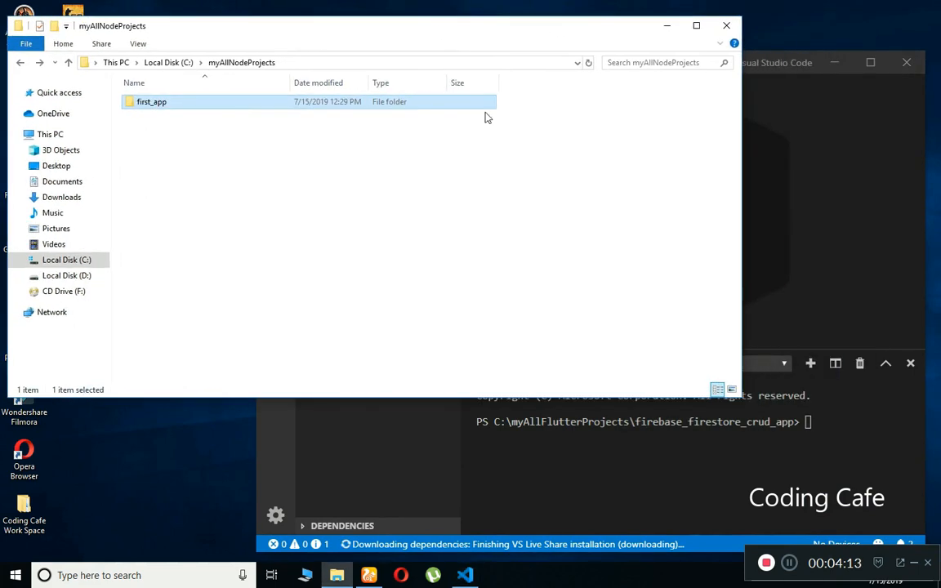
left_click(719, 483)
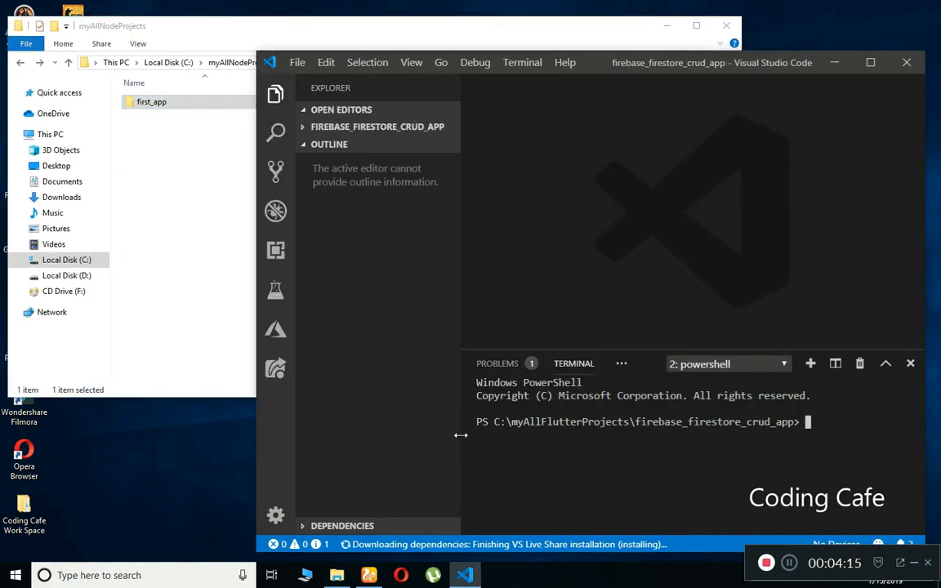
left_click_drag(461, 436, 432, 435)
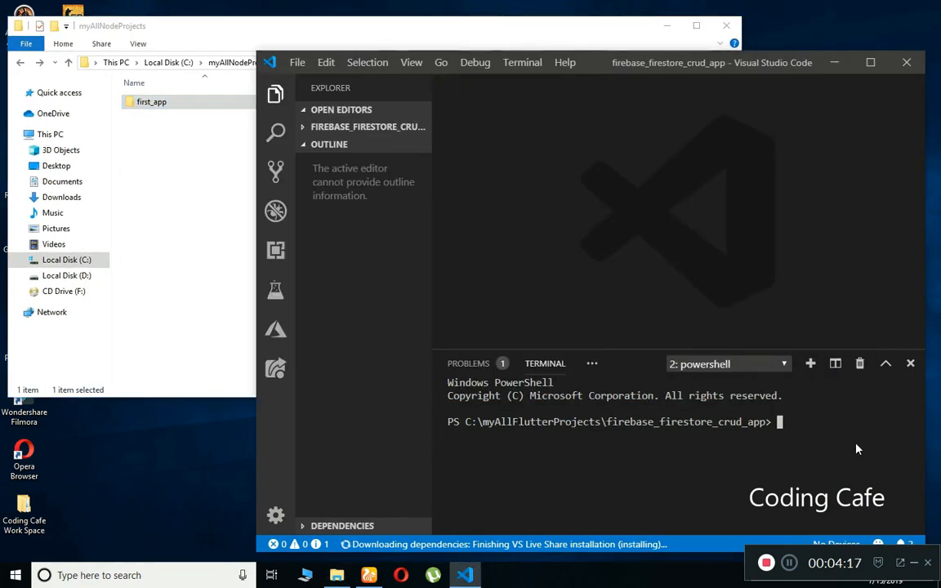
Build the command cd c:\myAllNodeProjects\first_app by dropping the folder onto the terminal, then maximize VS Code.
type("cd")
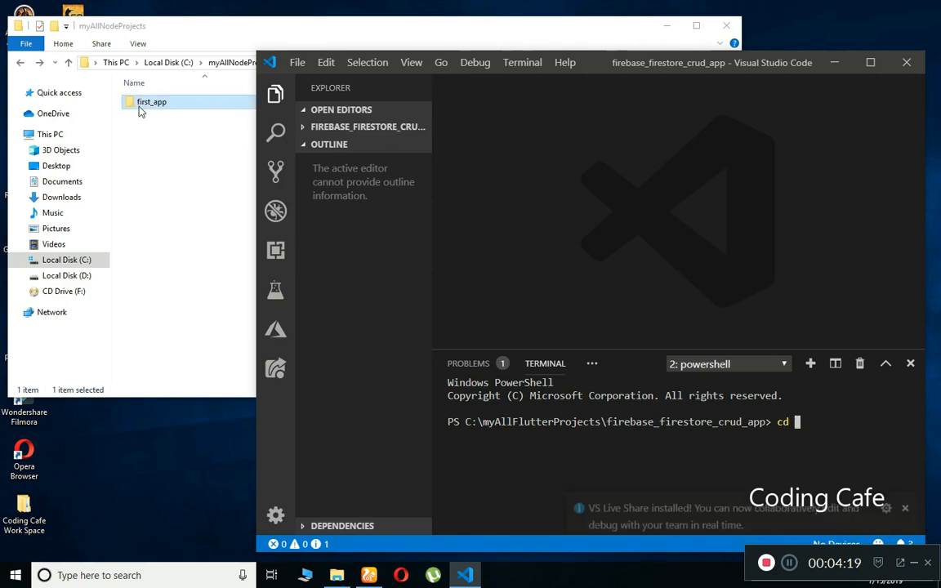
left_click(147, 110)
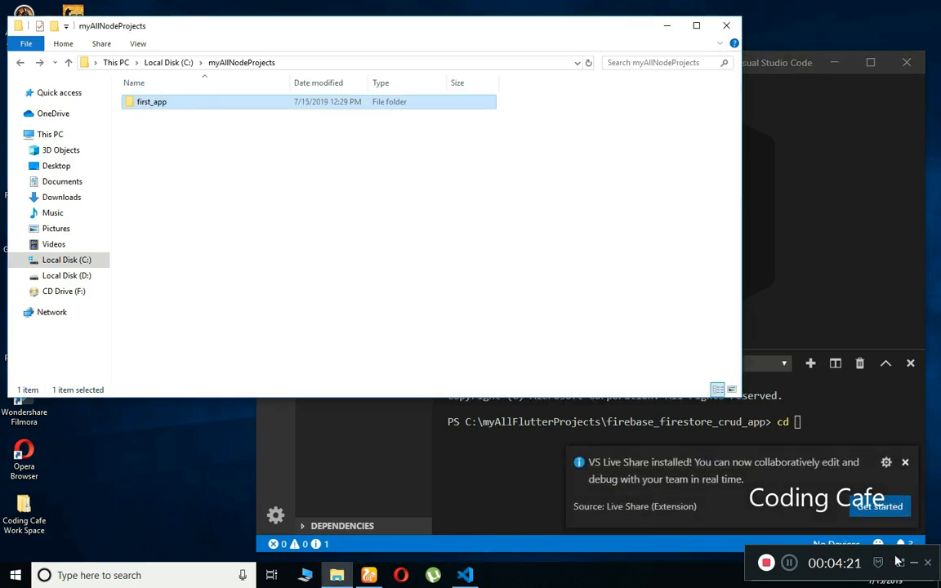
left_click(906, 464)
left_click(148, 96)
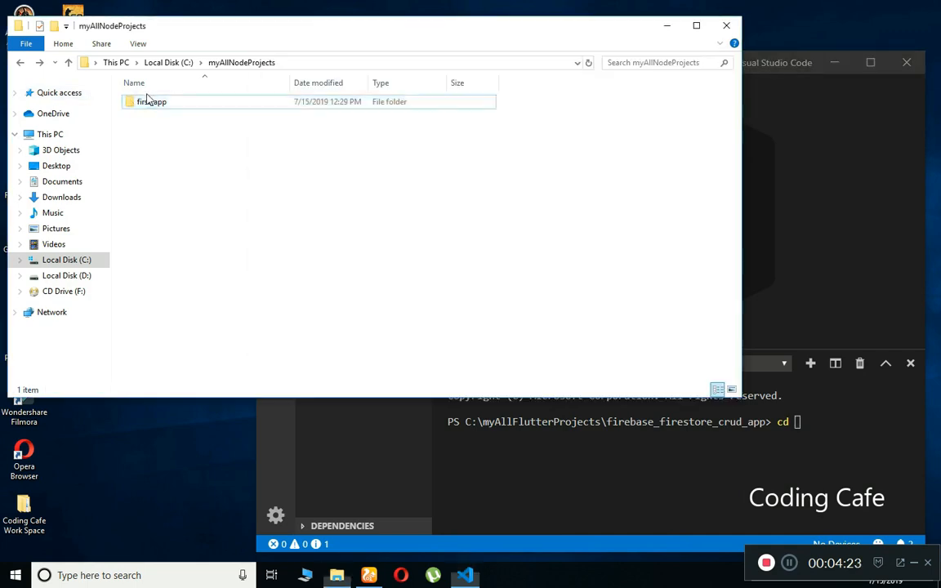
left_click_drag(147, 99, 817, 451)
left_click(874, 65)
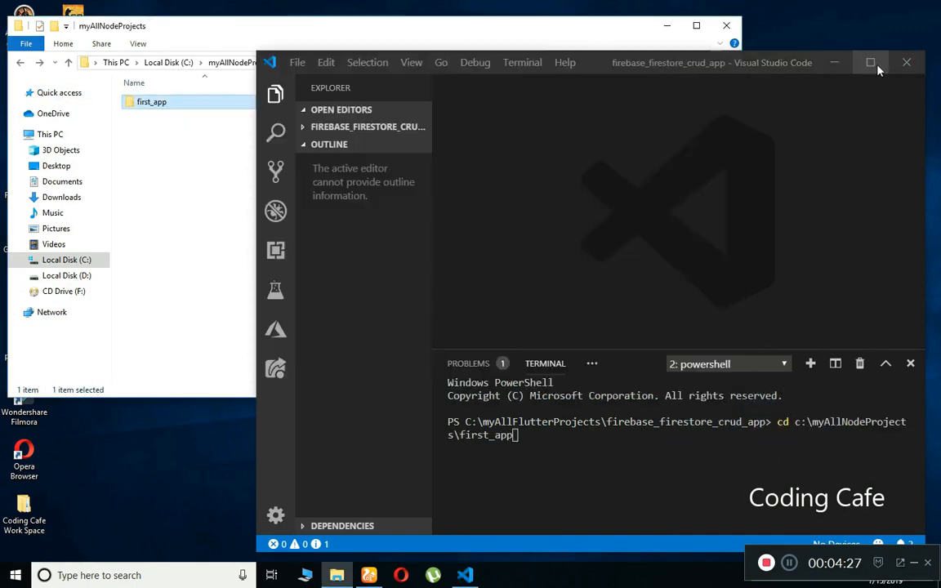
left_click(872, 63)
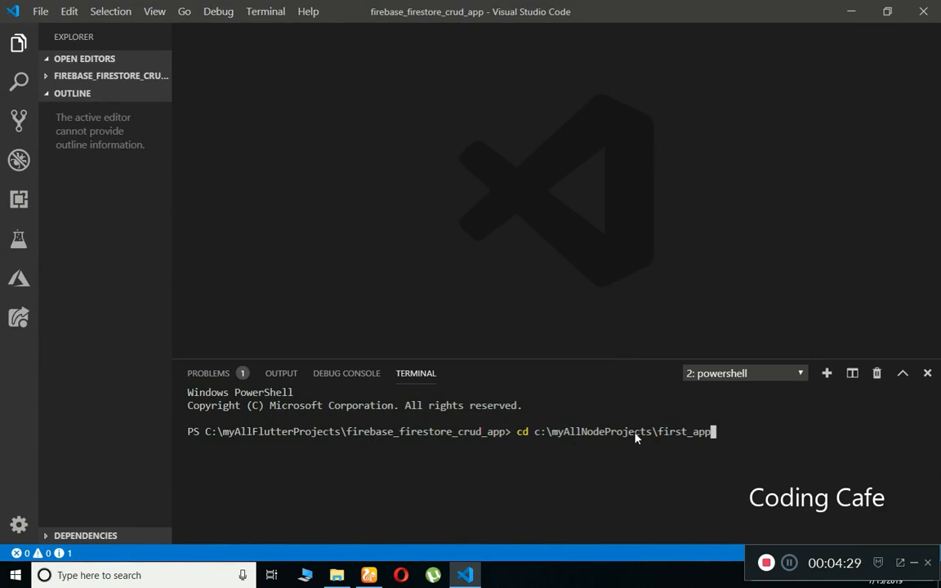
Change into first_app and run node init, which fails with a missing-module error.
key("Return")
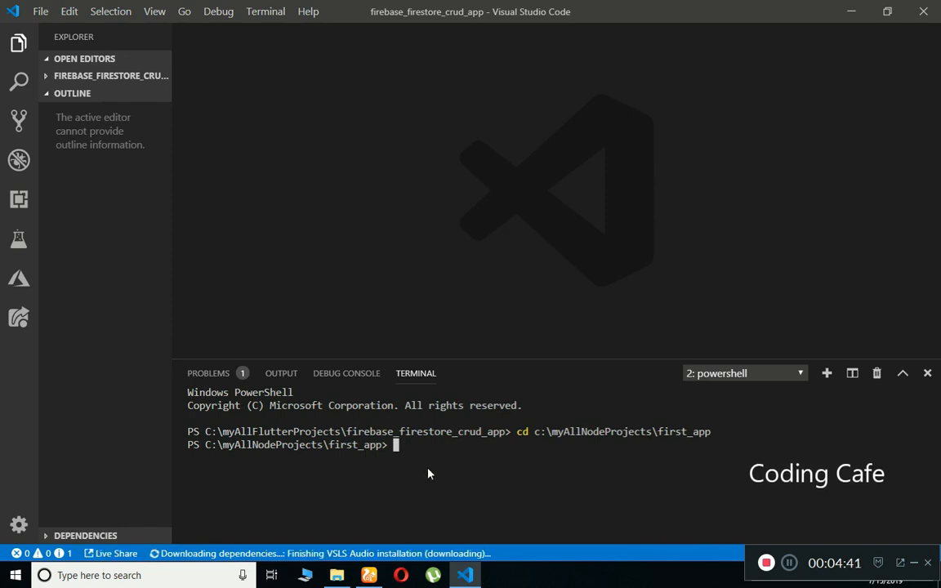
type("no")
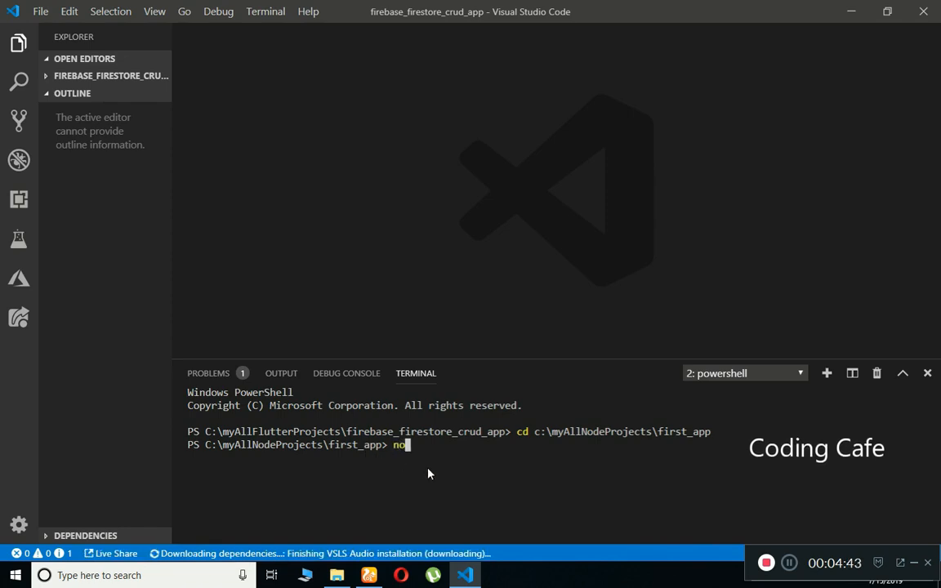
type("de ")
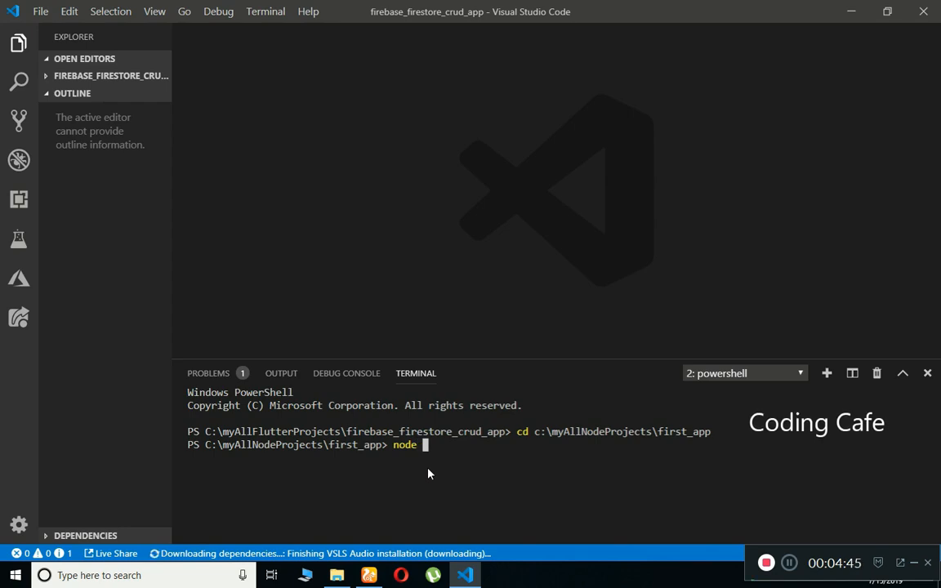
type("init")
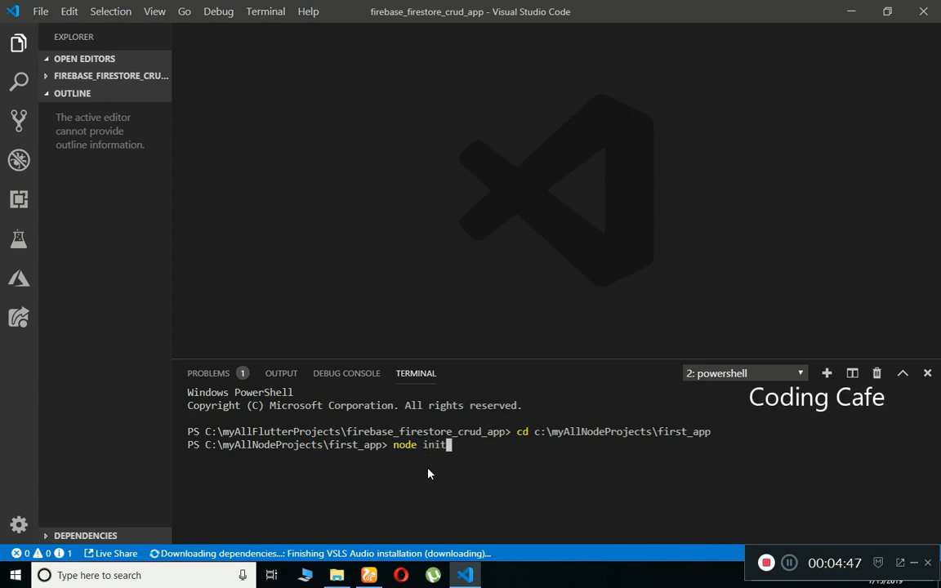
key("Return")
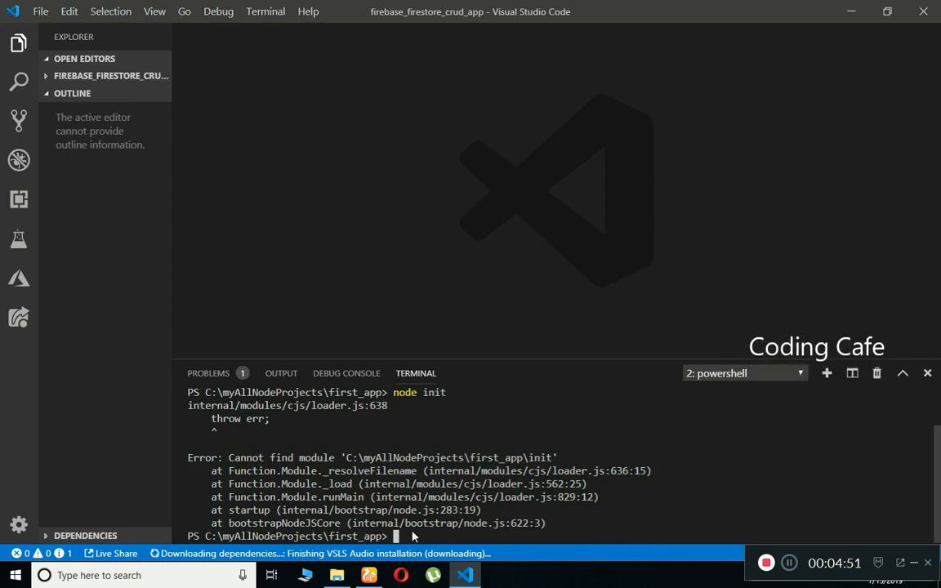
Recall the last command and rewrite it as npm init.
key("Up")
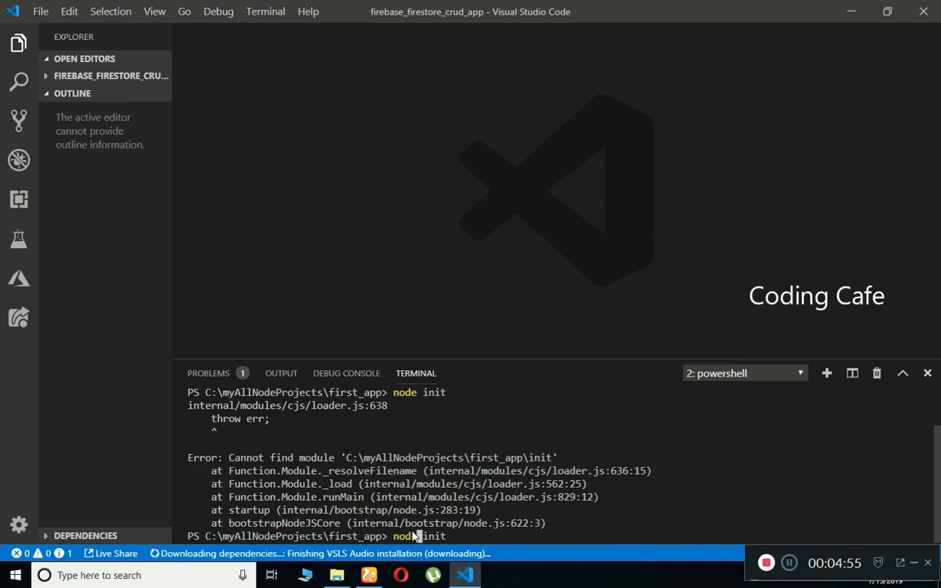
key("BackSpace")
key("BackSpace")
key("BackSpace")
key("BackSpace")
type("np")
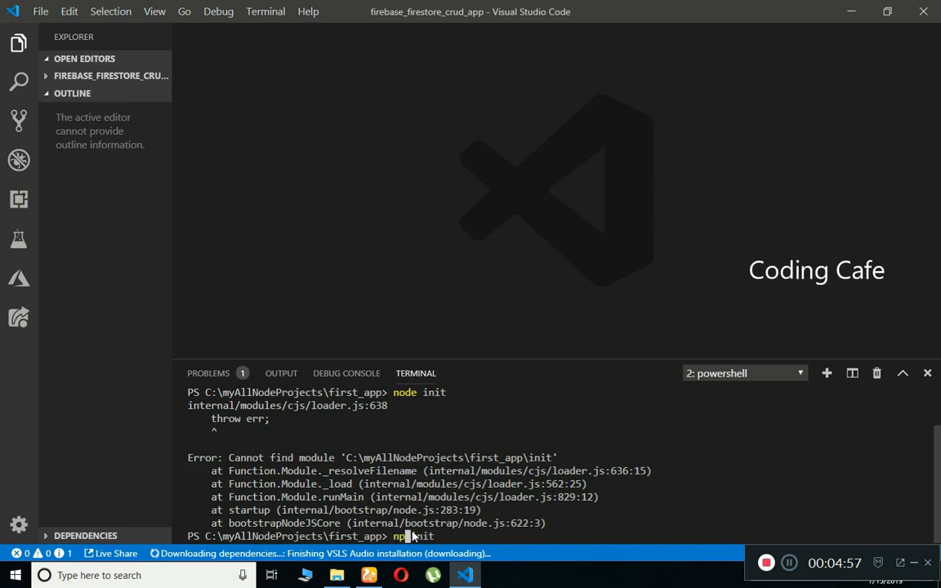
type("m")
key("End")
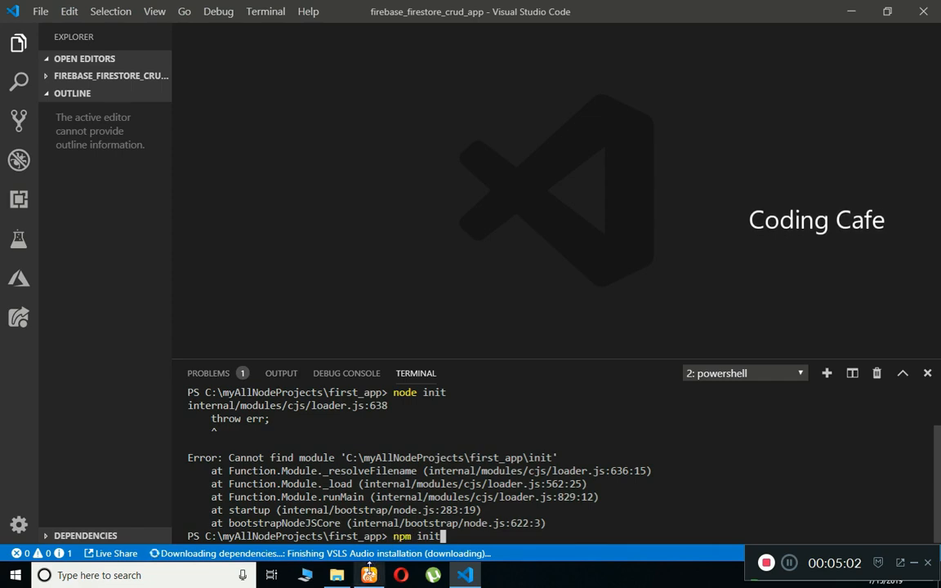
left_click(370, 572)
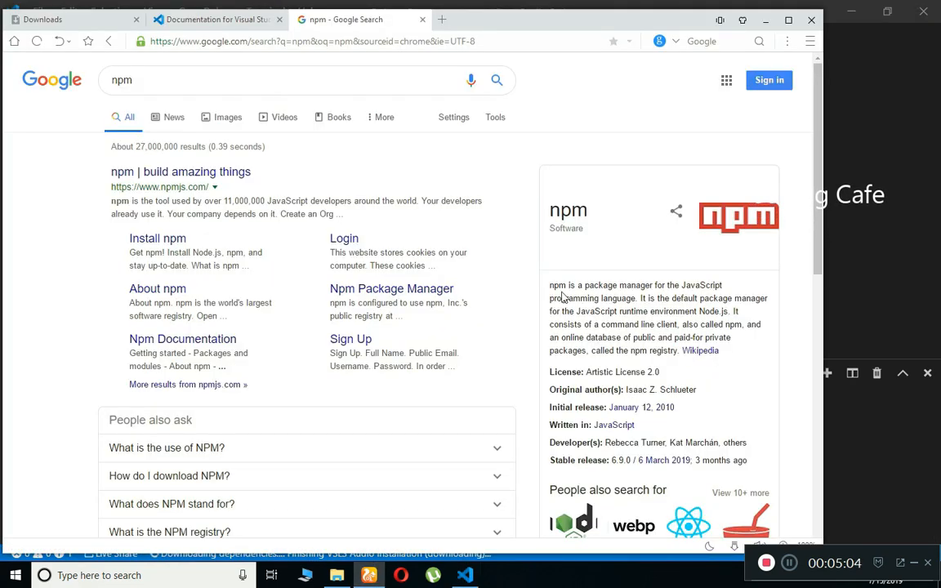
left_click_drag(550, 286, 728, 312)
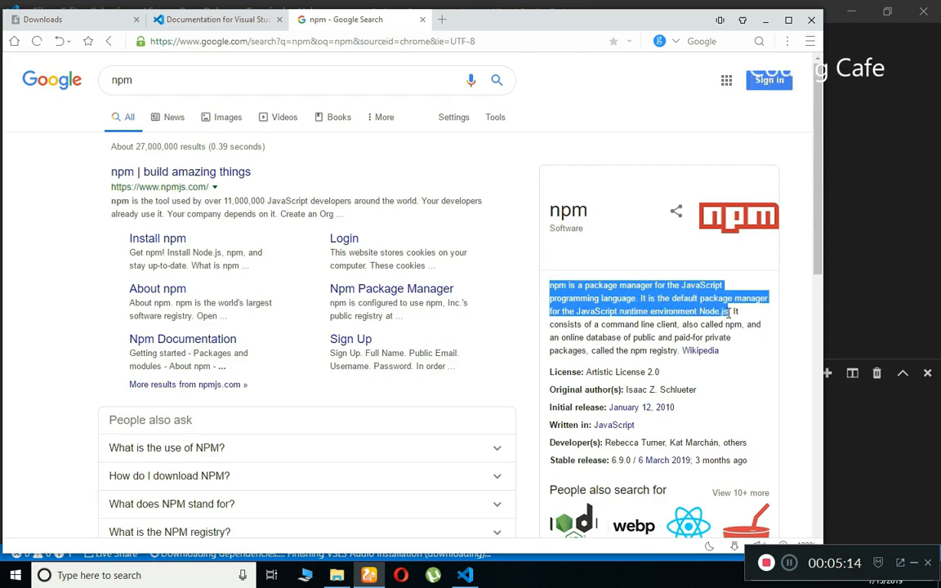
left_click(846, 458)
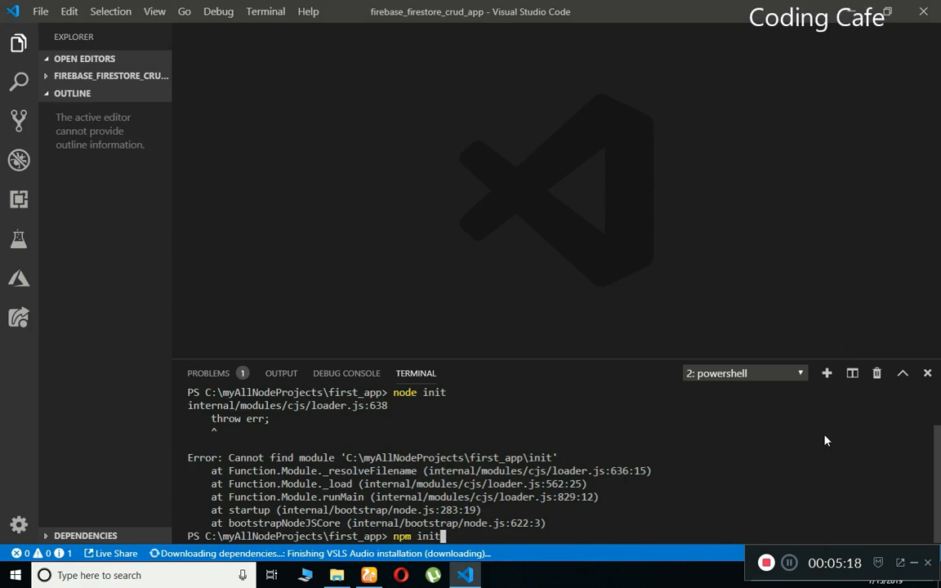
Run npm init, keeping defaults: name first_app, version 1.0.0, entry index.js, empty description, test and git.
key("Return")
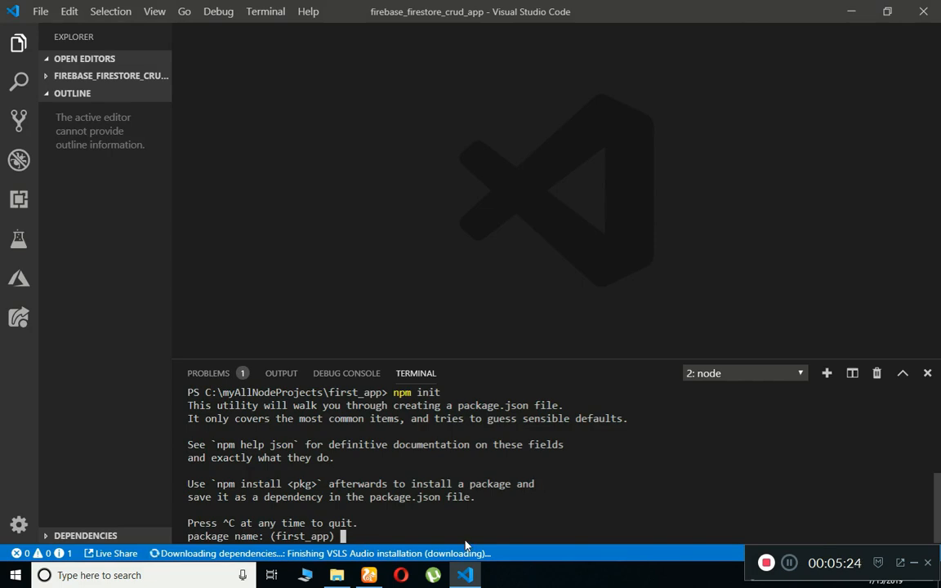
key("Return")
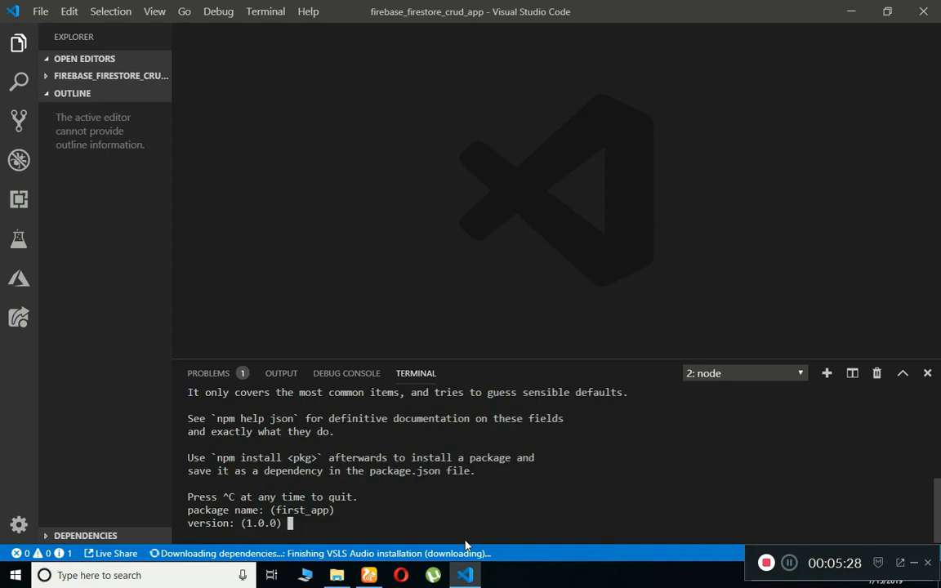
key("Return")
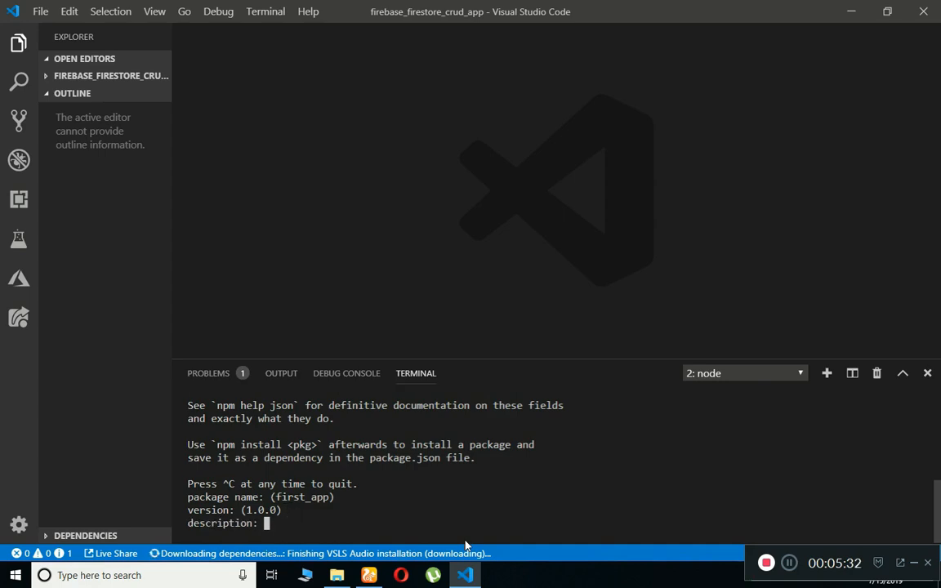
key("Return")
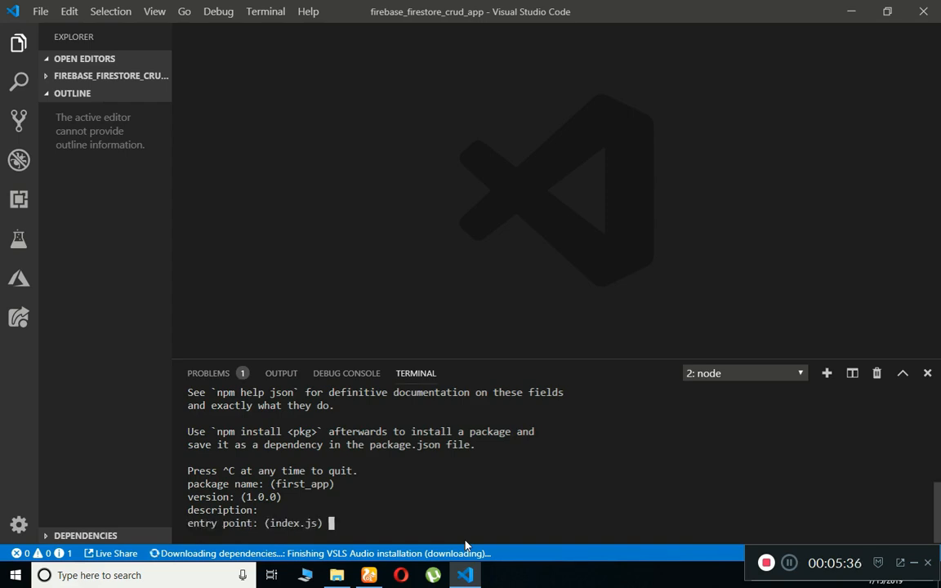
key("Return")
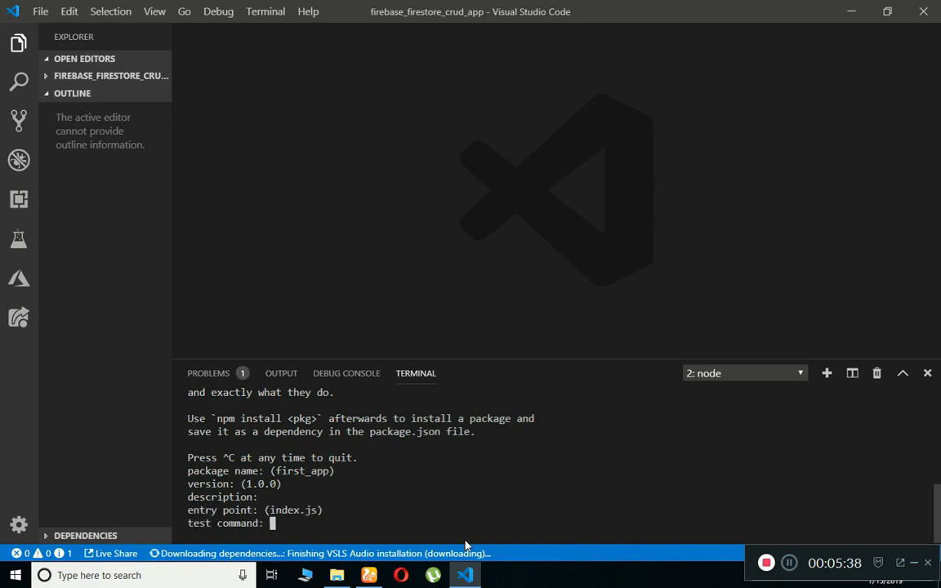
key("Return")
key("Return")
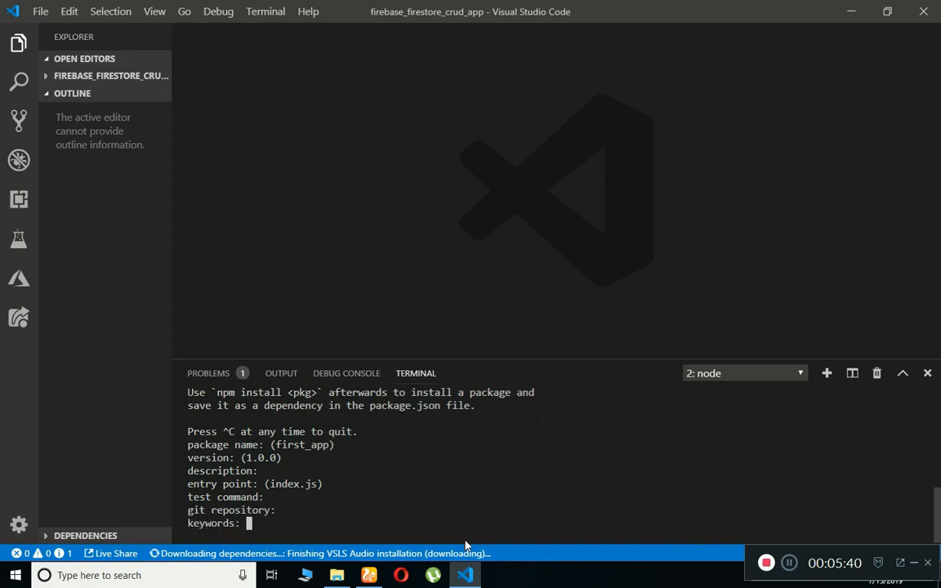
key("Return")
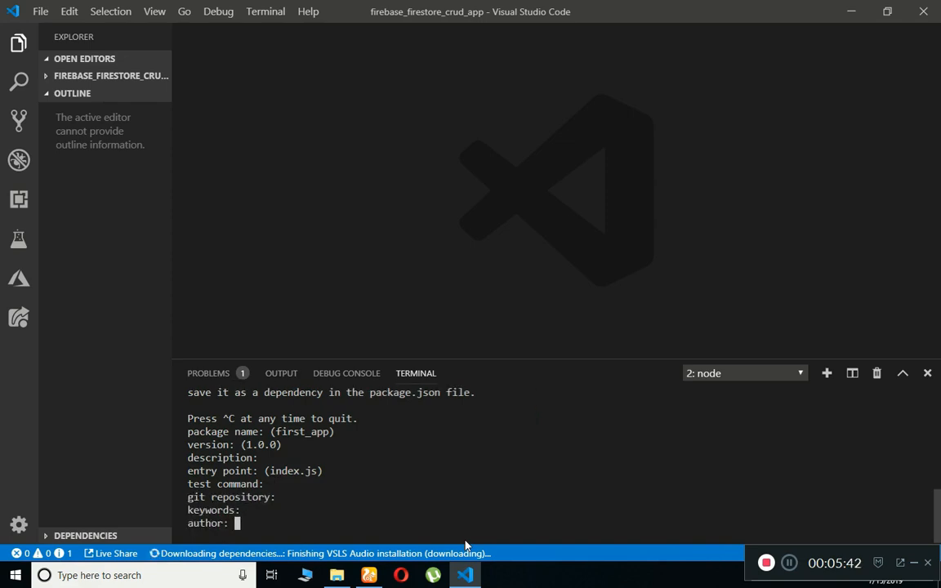
Enter the author's name, keep the ISC license, and approve the generated package.json.
type("Muhamma")
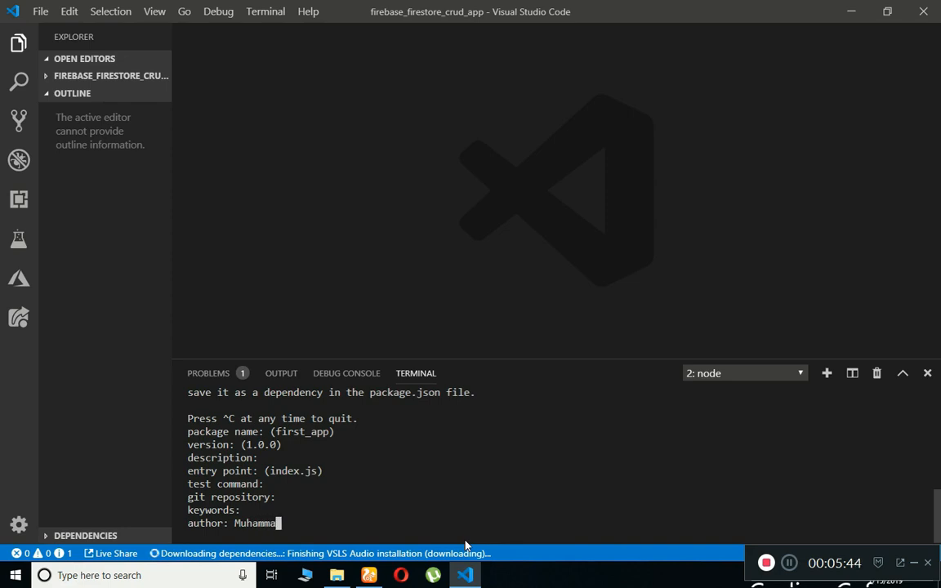
type("d Ali")
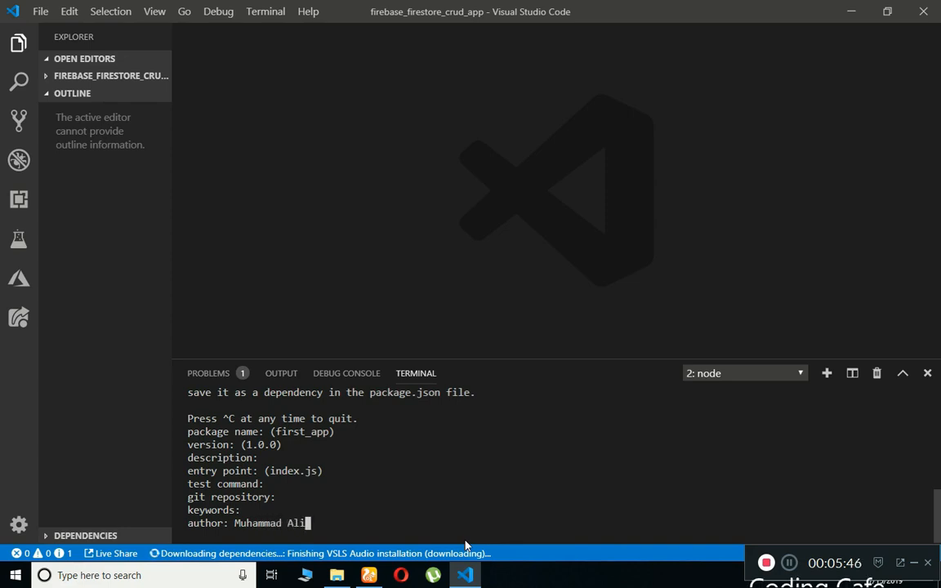
key("Return")
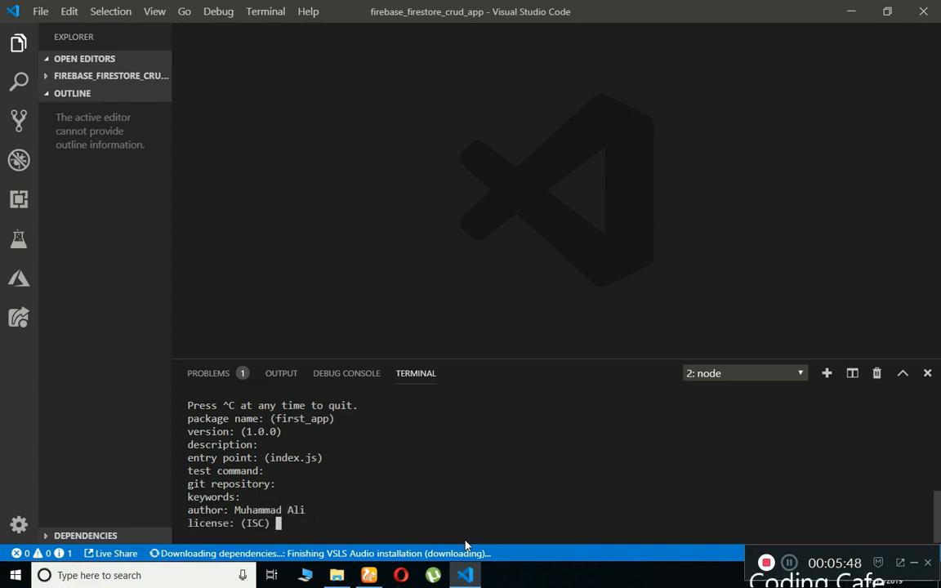
key("Return")
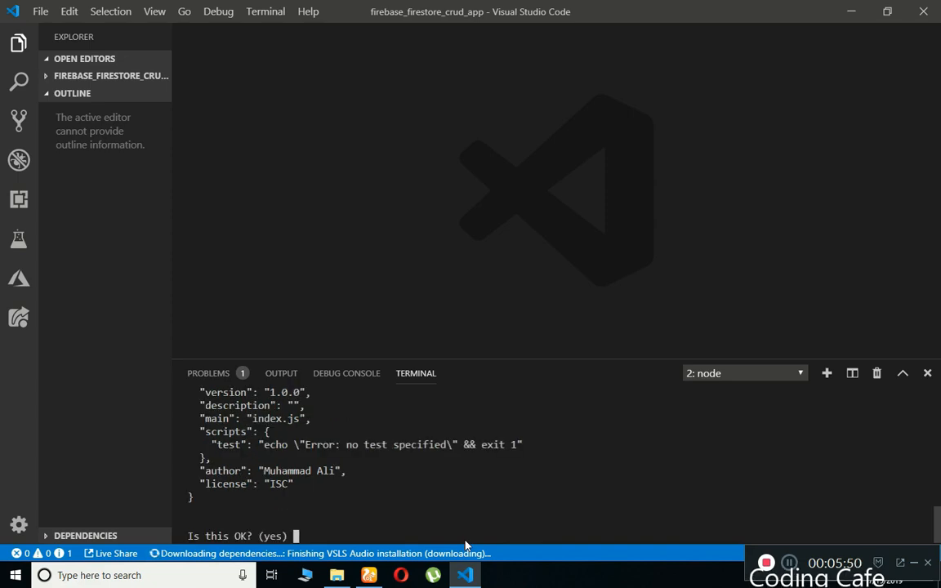
key("Return")
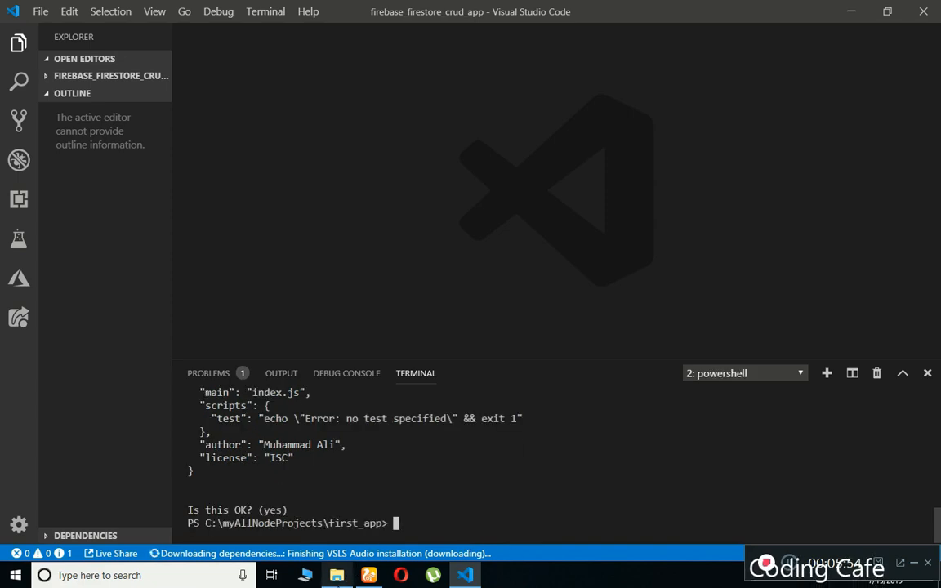
left_click(336, 576)
Open first_app in File Explorer to see package.json (1 KB), then minimize the window.
double_click(149, 103)
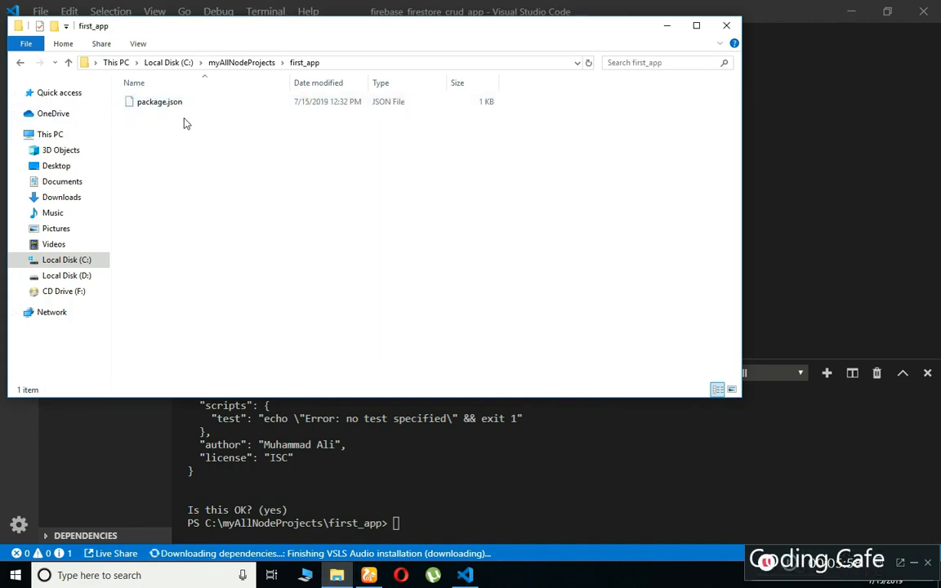
left_click(668, 26)
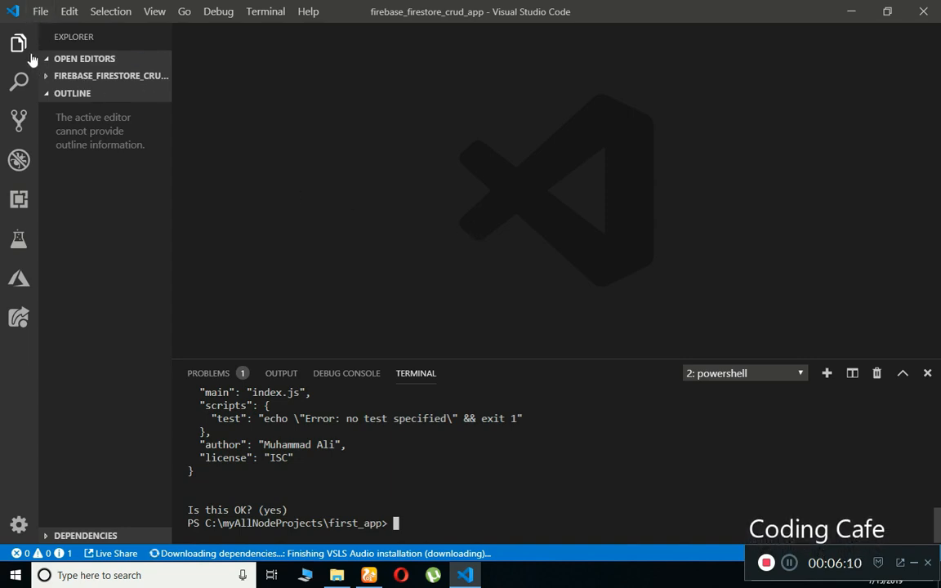
Open C:\myAllNodeProjects\first_app as the workspace via File > Open Folder.
left_click(40, 13)
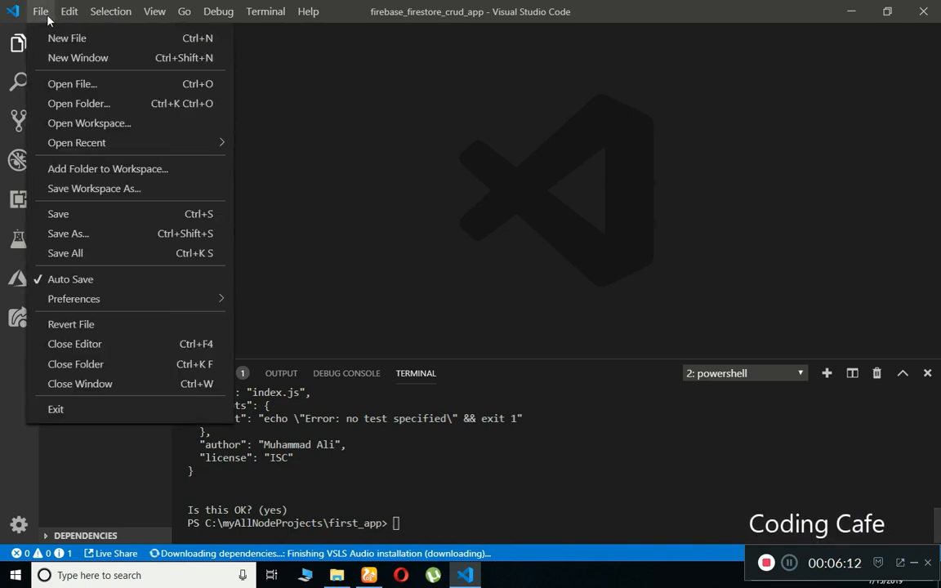
left_click(80, 103)
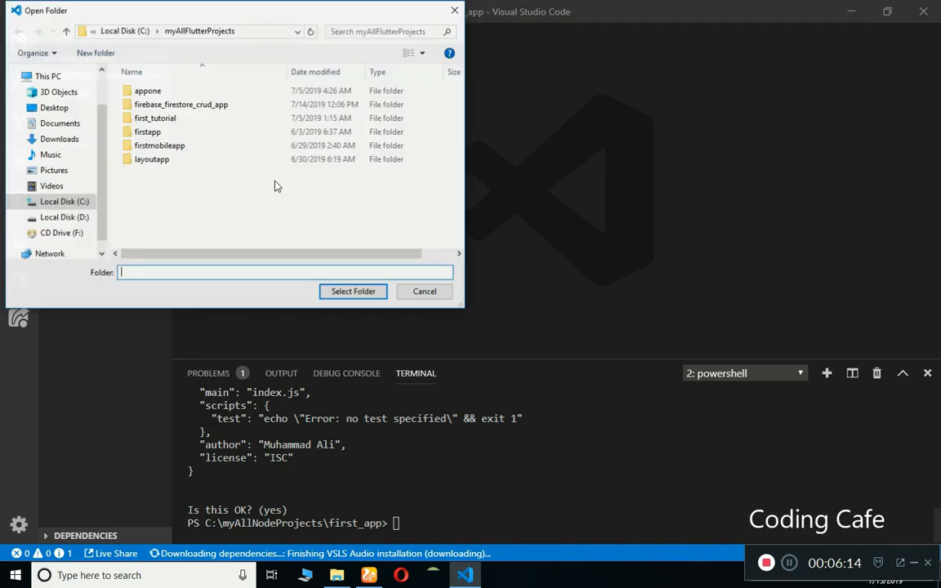
left_click(56, 201)
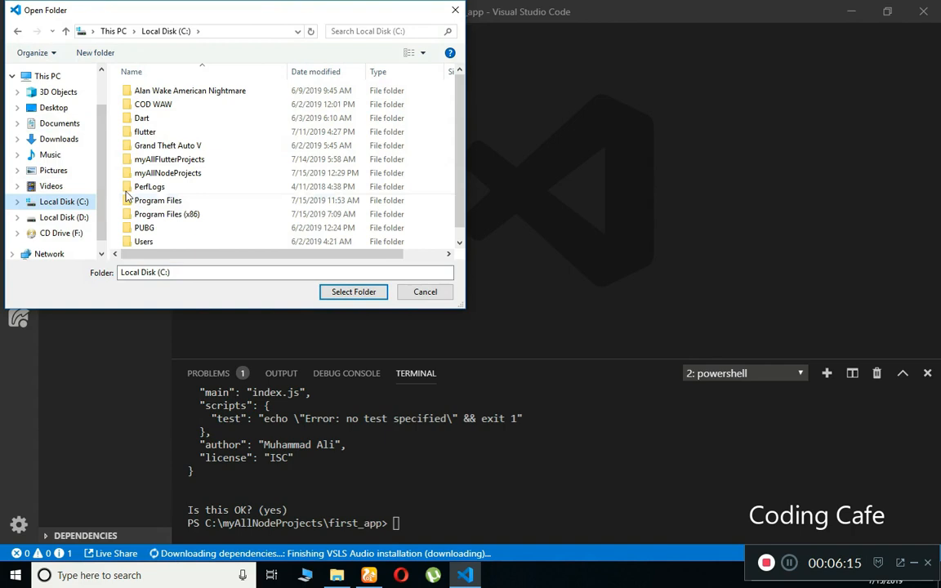
double_click(175, 176)
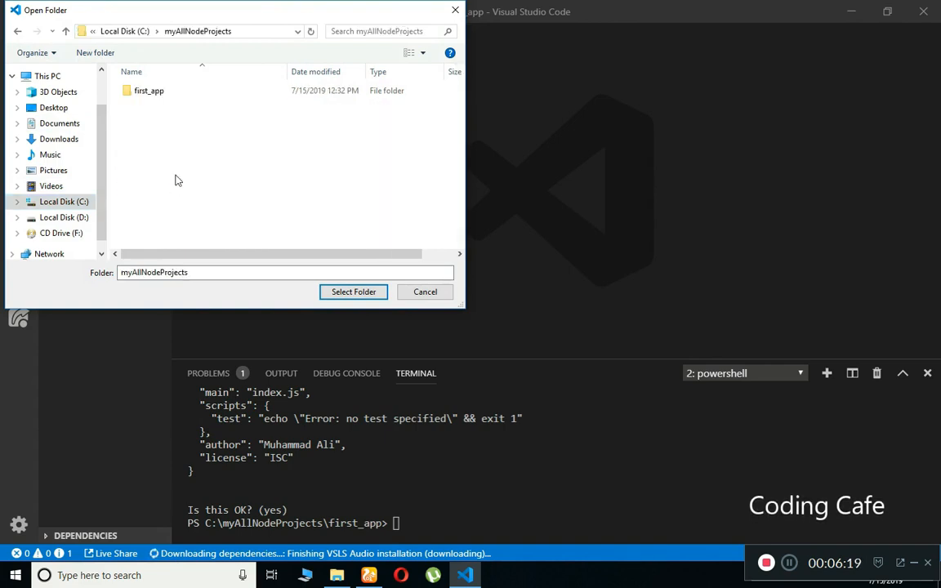
left_click(149, 95)
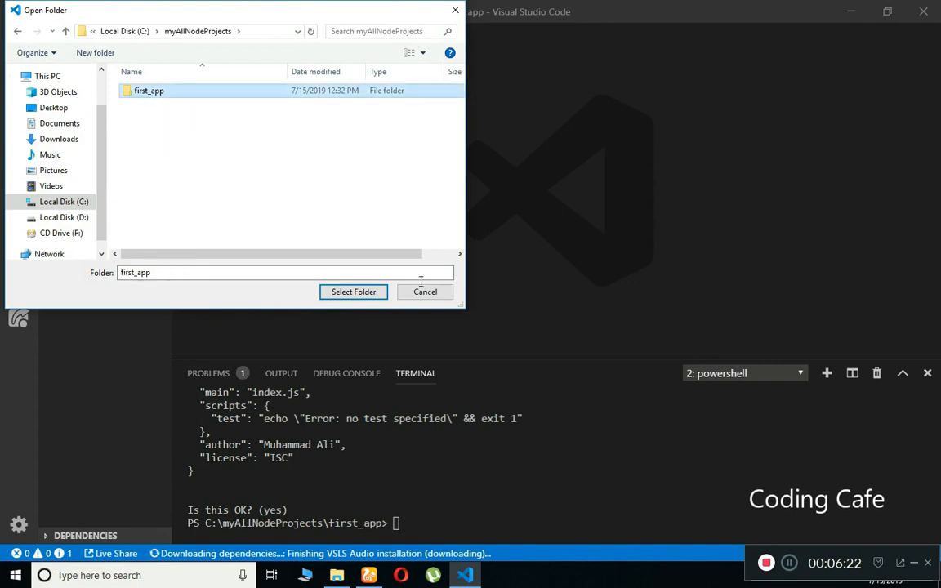
left_click(354, 293)
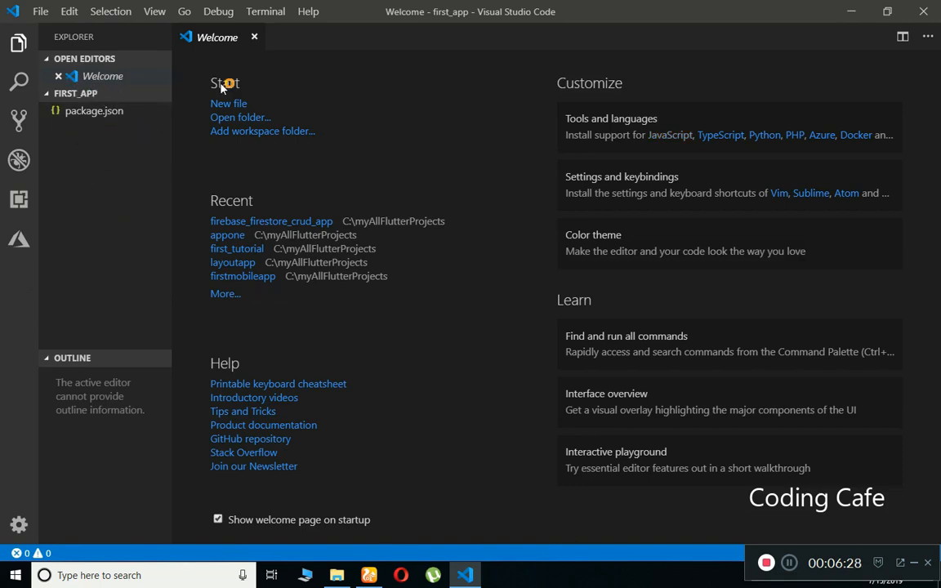
Close the Welcome and Settings Sync tabs and open the terminal panel at the first_app prompt.
left_click(256, 37)
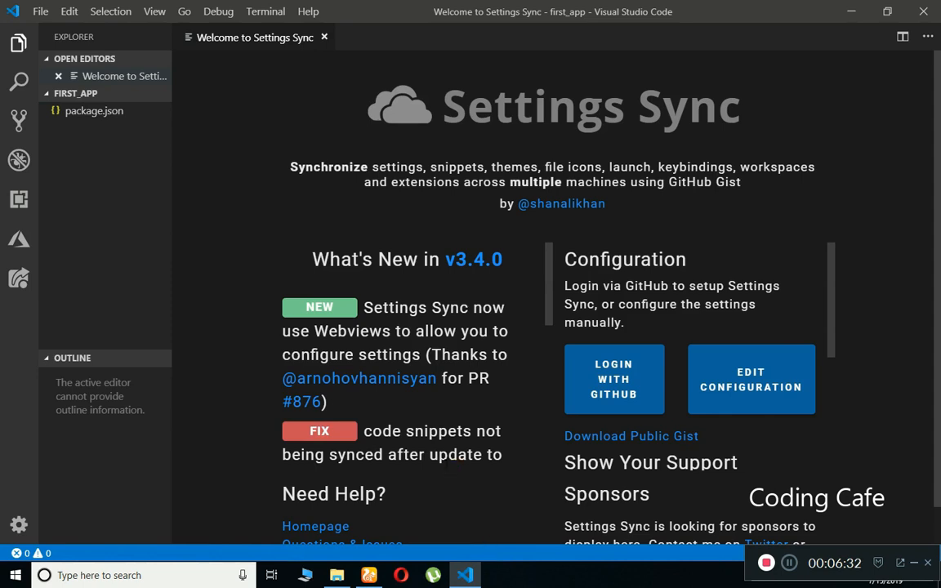
left_click(324, 37)
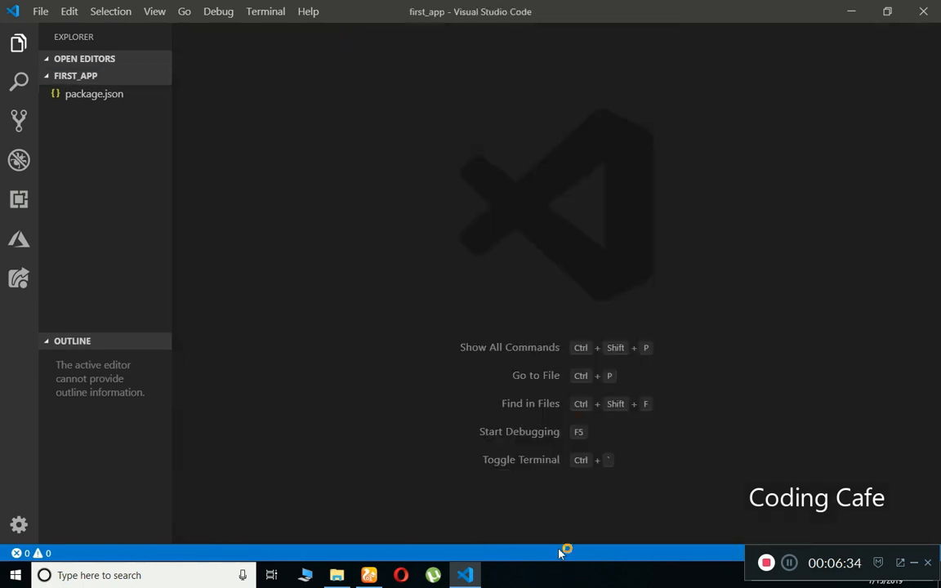
left_click_drag(559, 543, 553, 421)
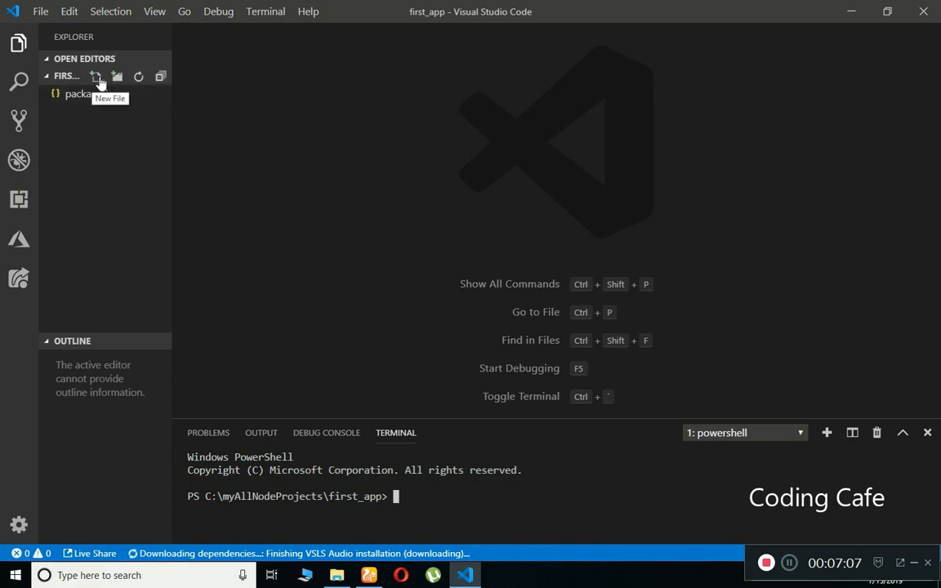
Create a new file named index.js in the first_app Explorer.
left_click(97, 77)
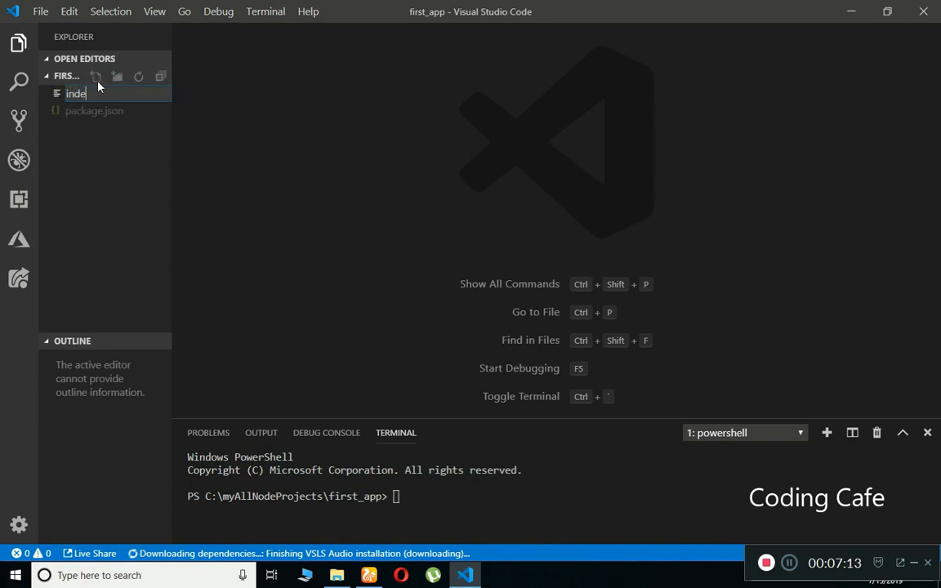
type("index.js")
key("Return")
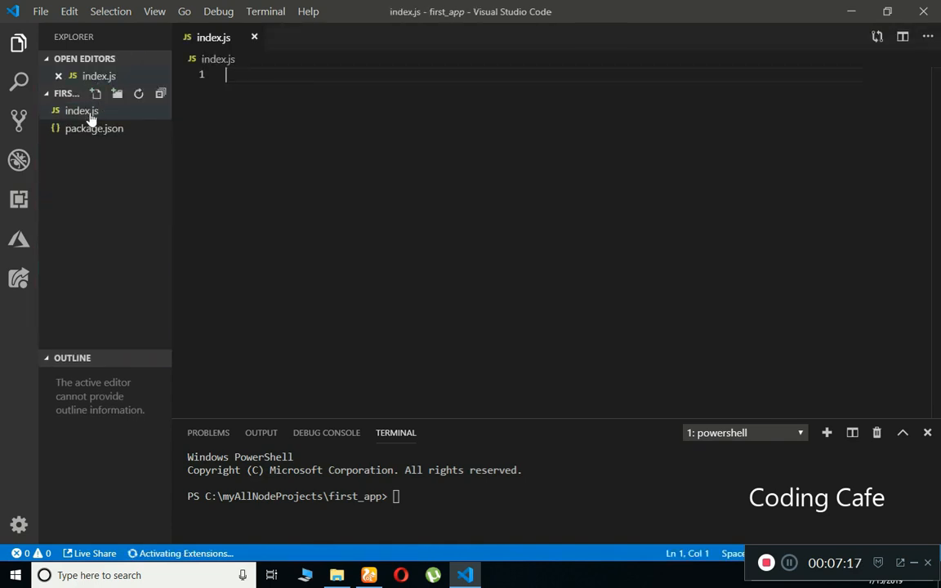
Write console.log('Welcome to Coding Cafe'); on line 1 of index.js and save it via File > Save All.
left_click(83, 111)
left_click(284, 120)
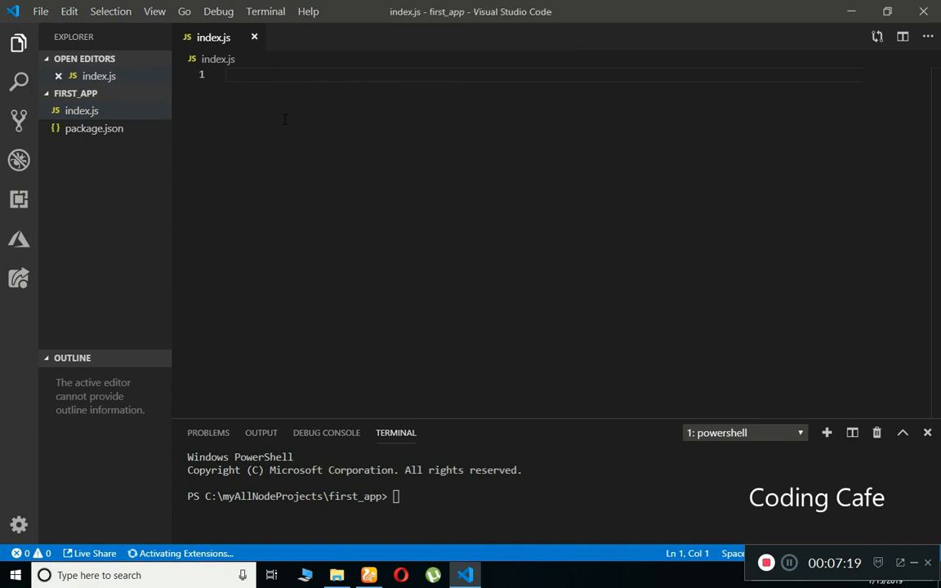
type("c")
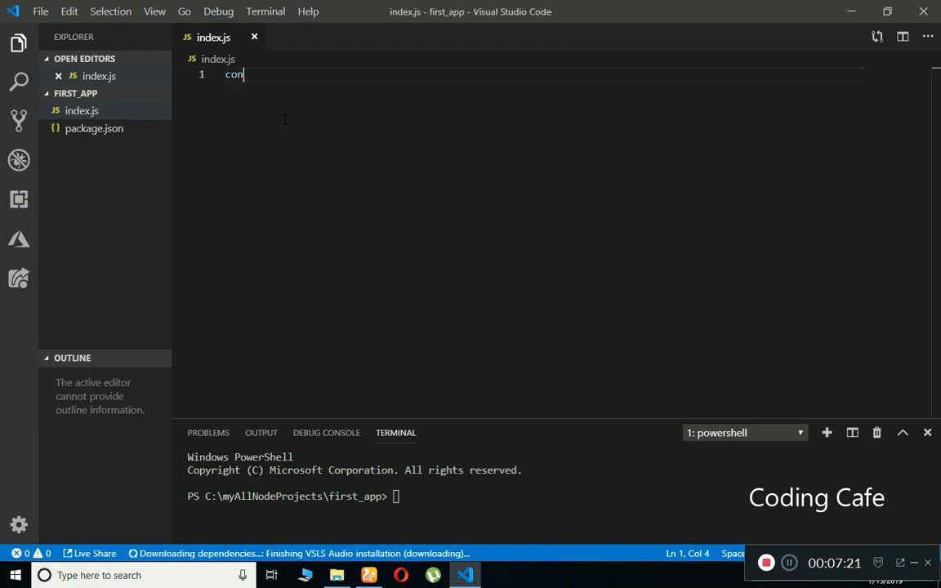
key("BackSpace")
type("co")
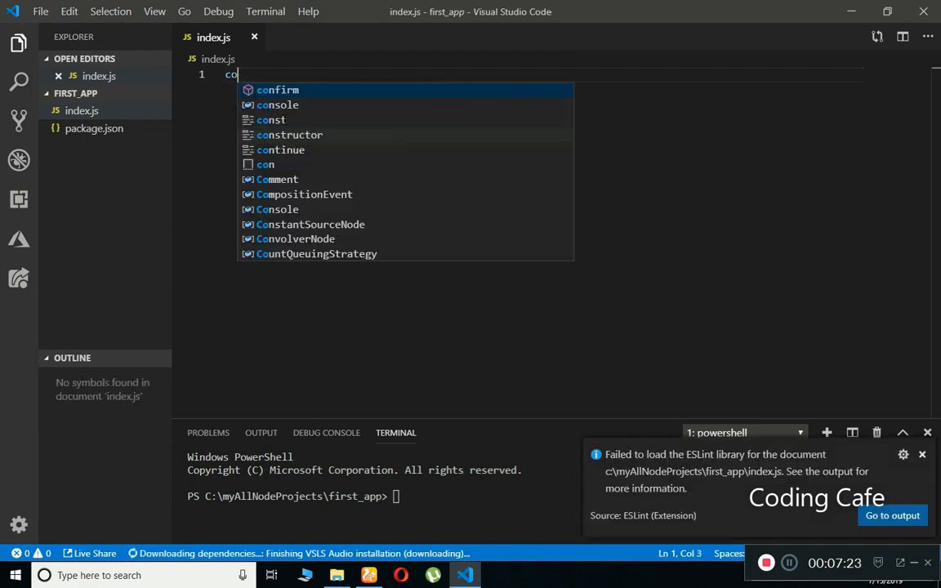
type("nsole.log")
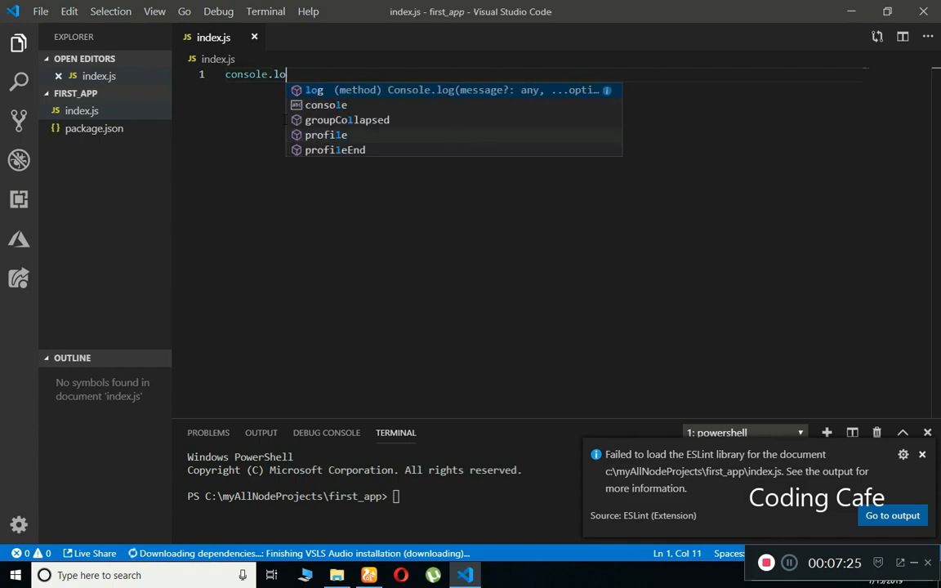
key("Escape")
key("Escape")
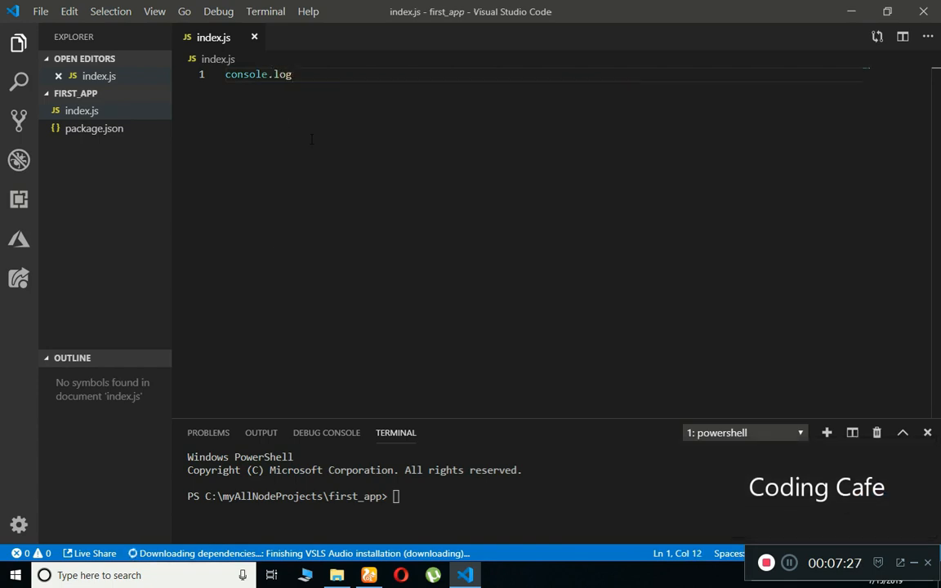
type("('")
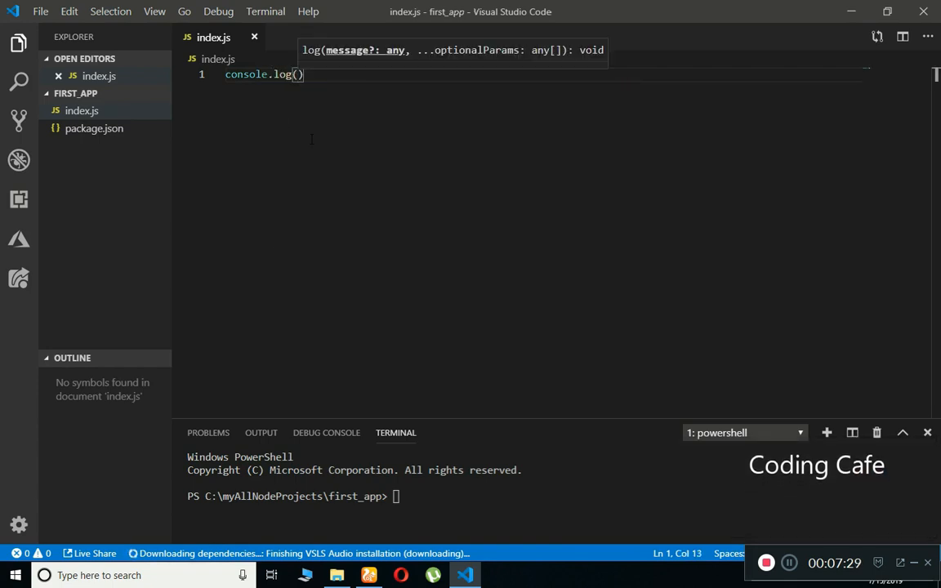
type("Welcome")
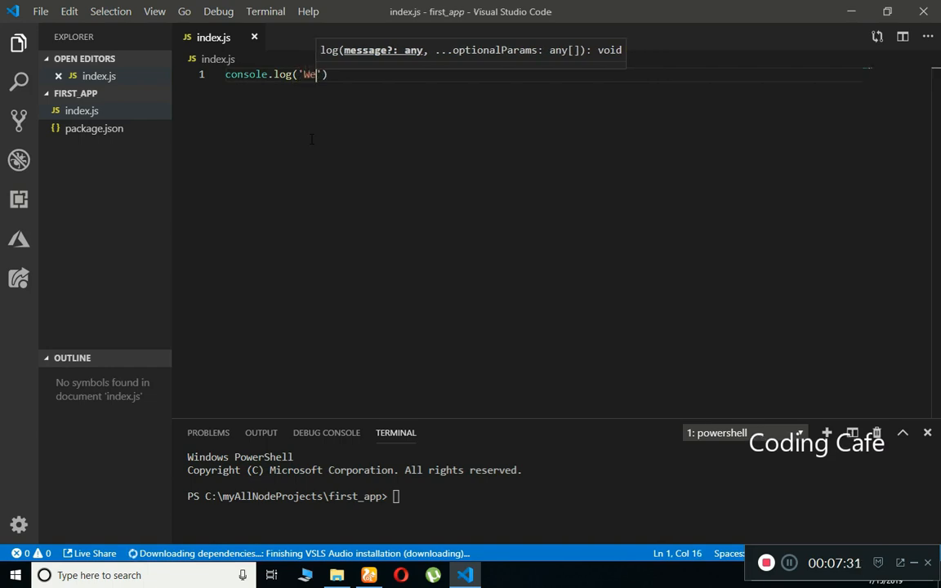
type(" to ")
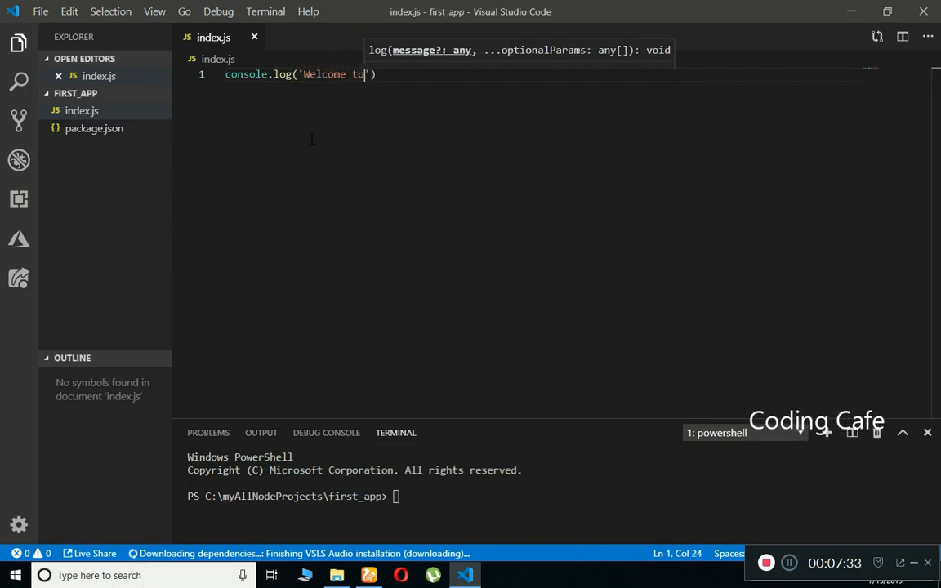
type("Coding Ca")
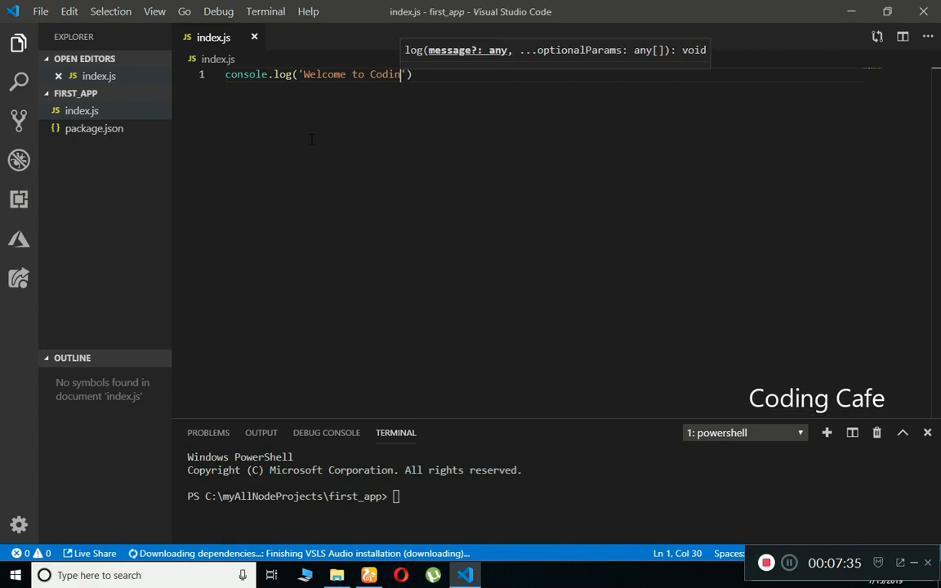
type("fe');")
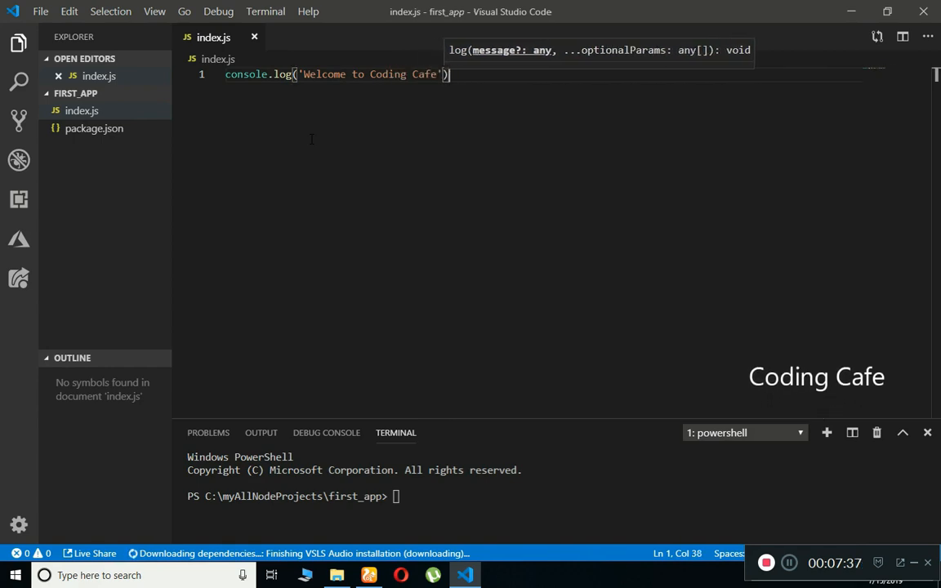
left_click(38, 11)
left_click(75, 260)
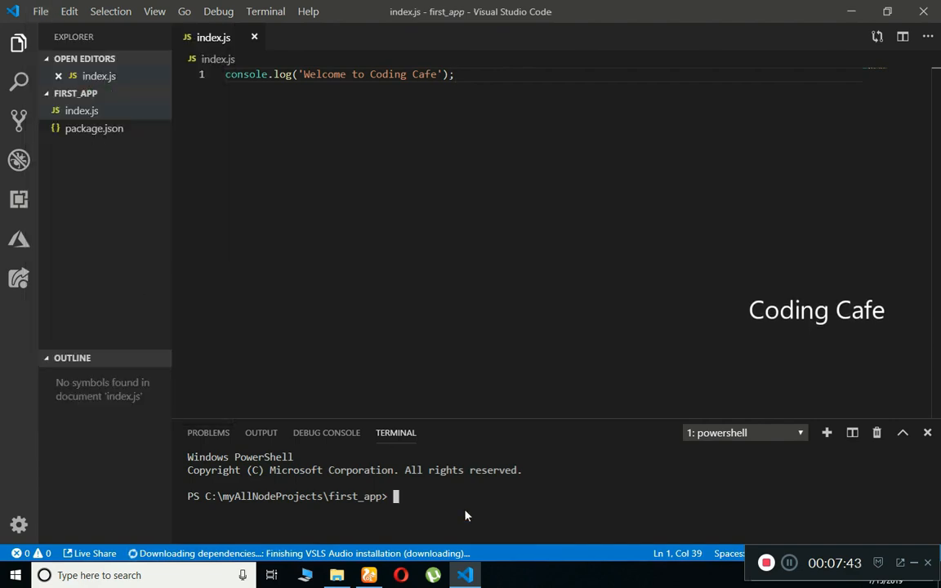
Run 'node index' and 'node index.js' in the terminal, then highlight the printed Welcome to Coding Cafe output.
type("node ")
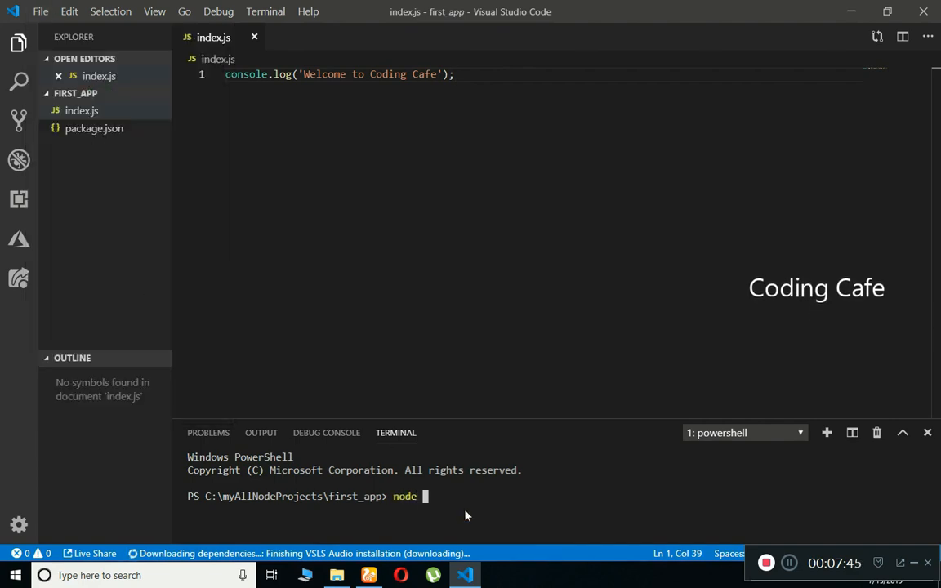
type("index")
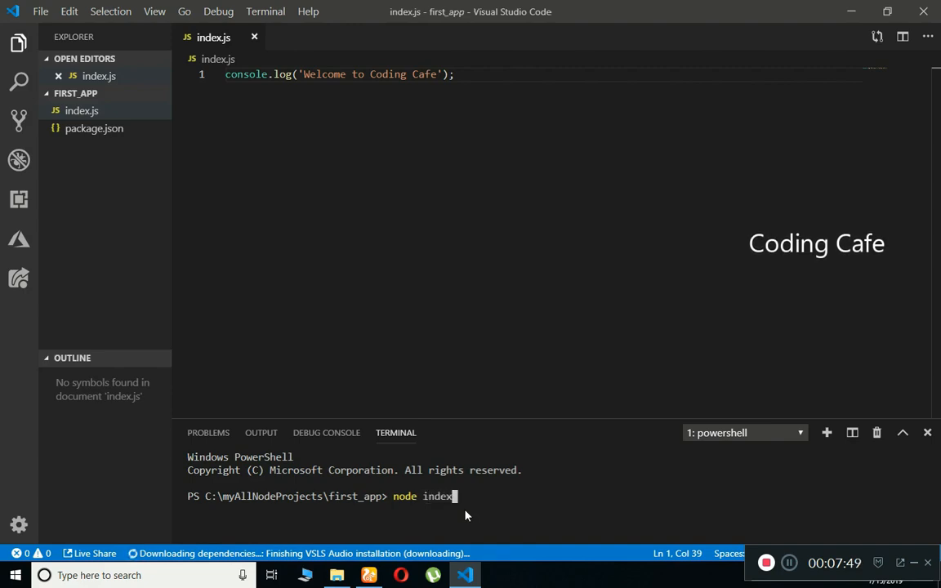
key("Return")
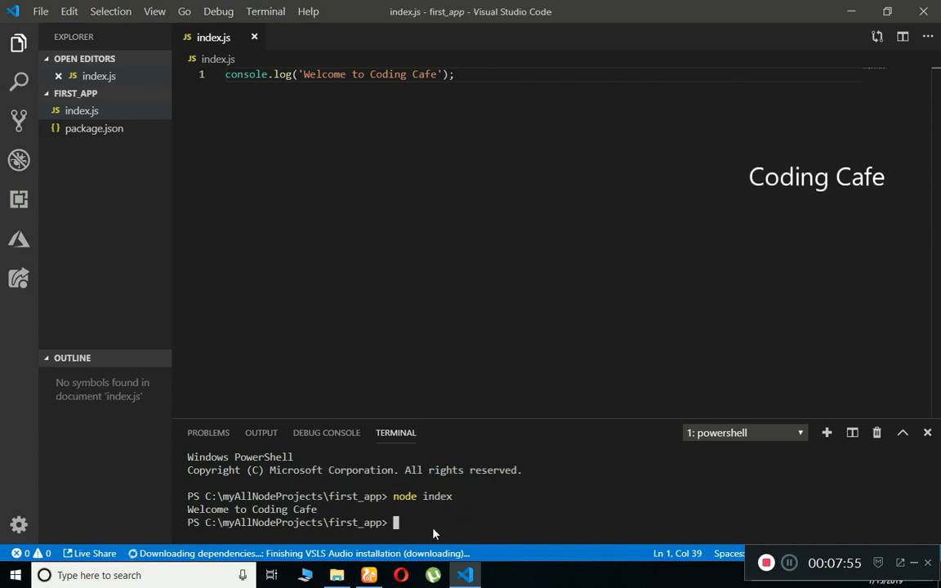
type("node")
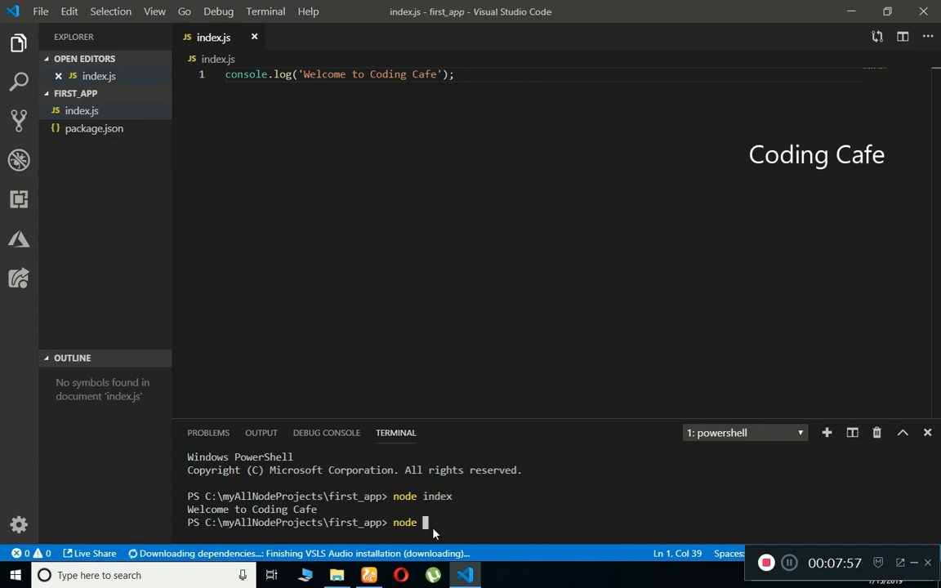
type(" i")
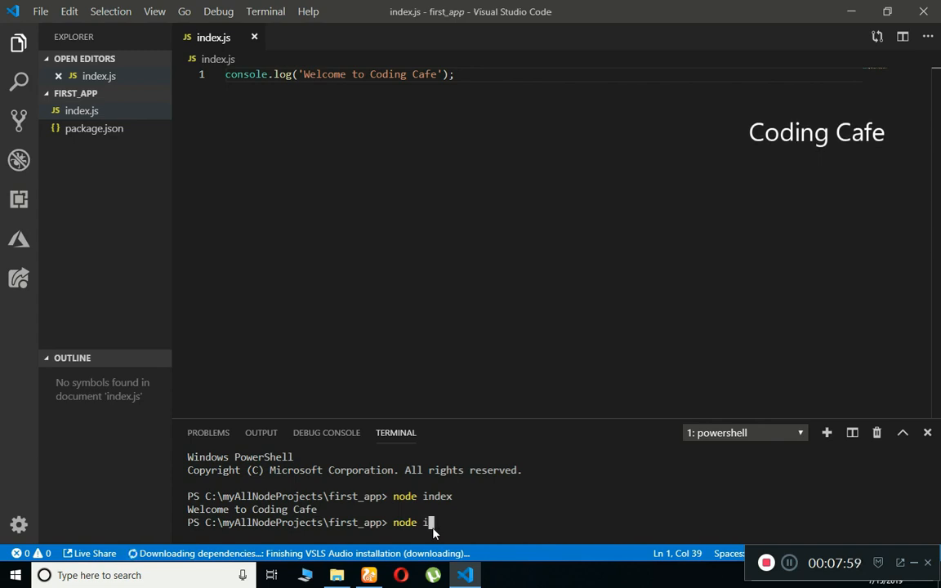
type("ndex.js")
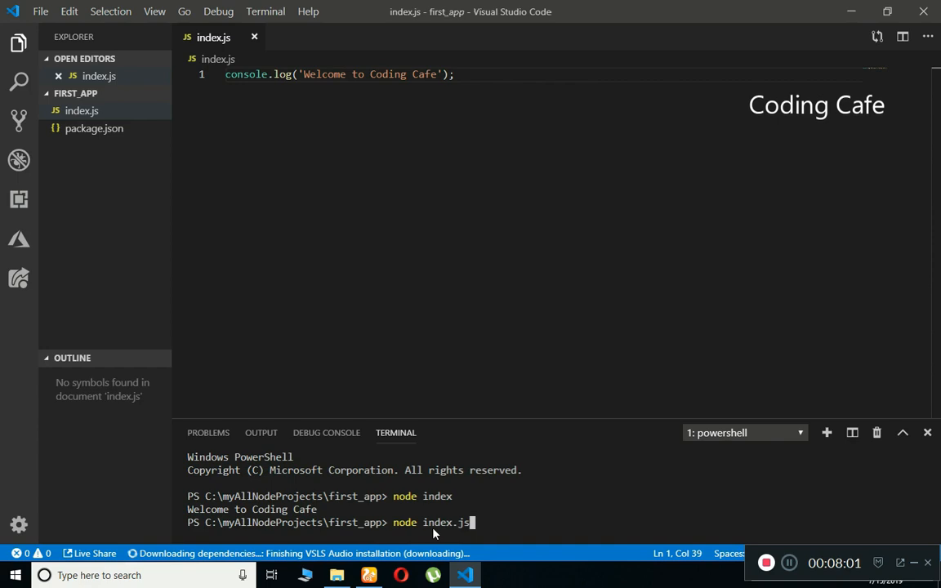
key("Return")
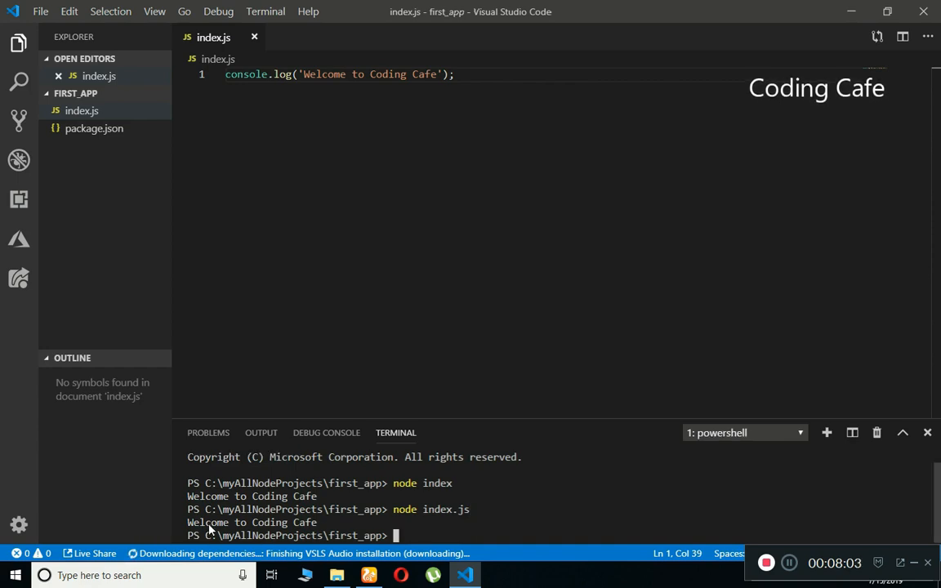
left_click_drag(188, 523, 319, 523)
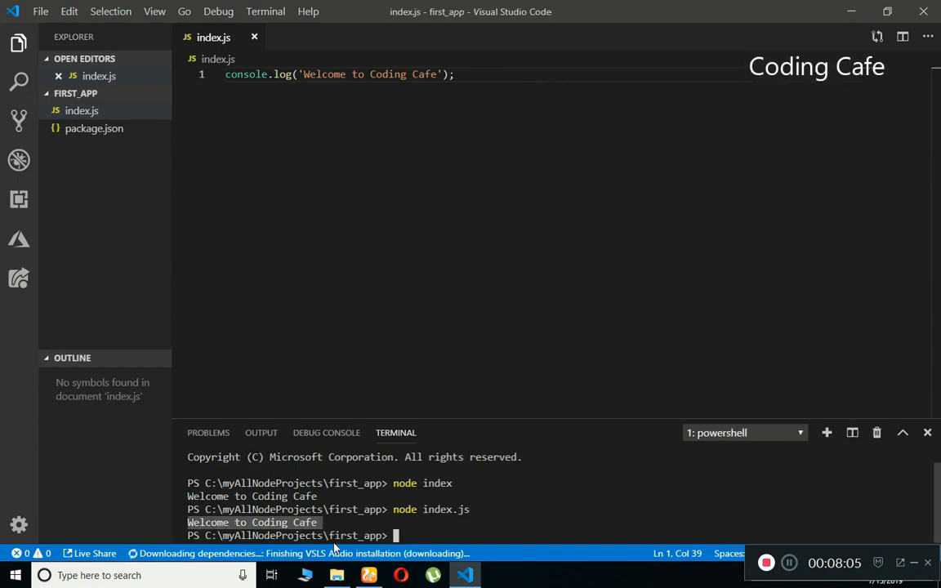